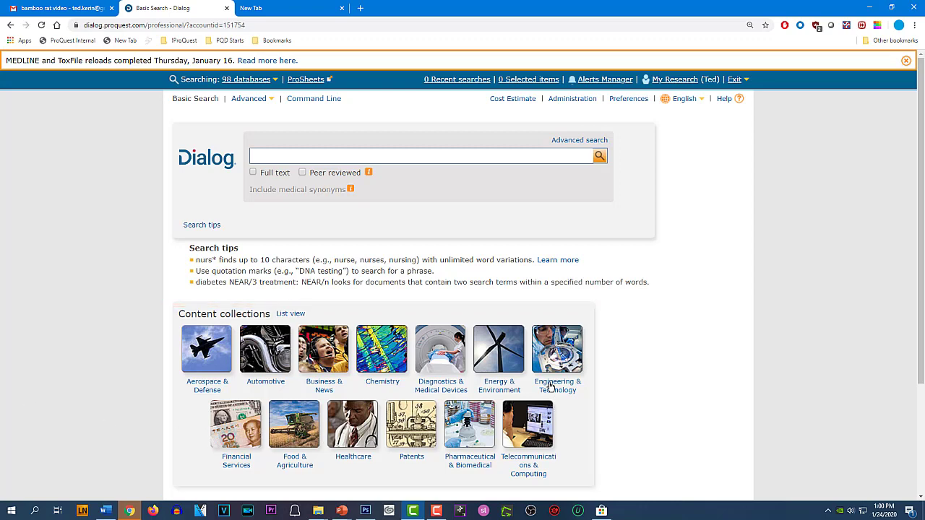
Open the Engineering & Technology collection's Advanced Search form covering 34 databases.
mouse_move(550, 387)
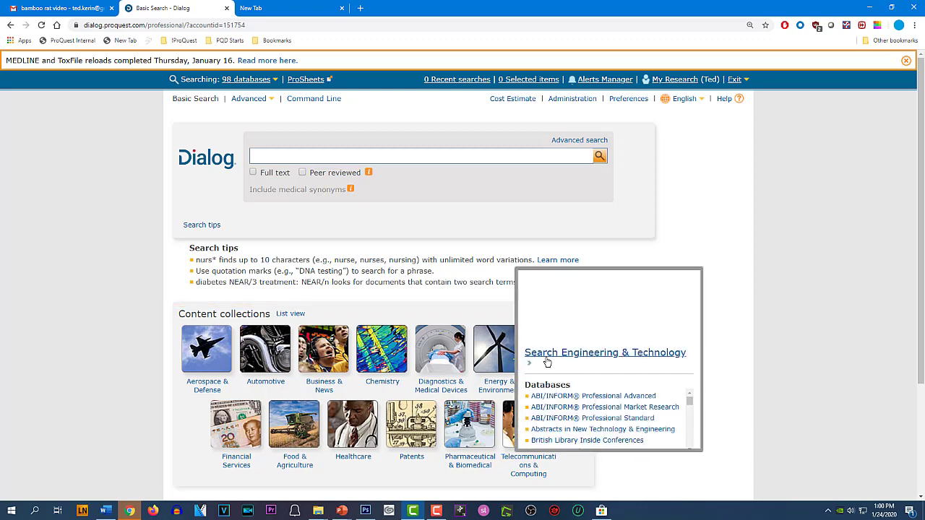
click(547, 359)
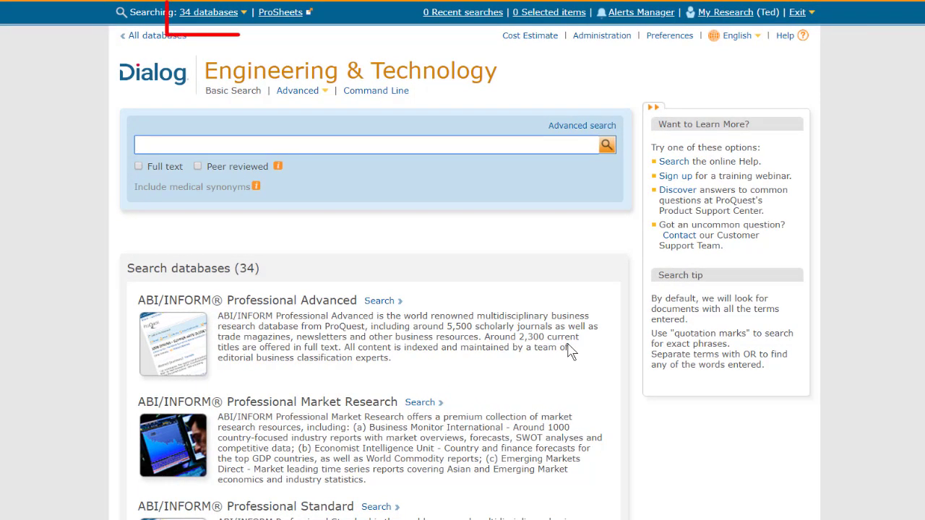
click(289, 94)
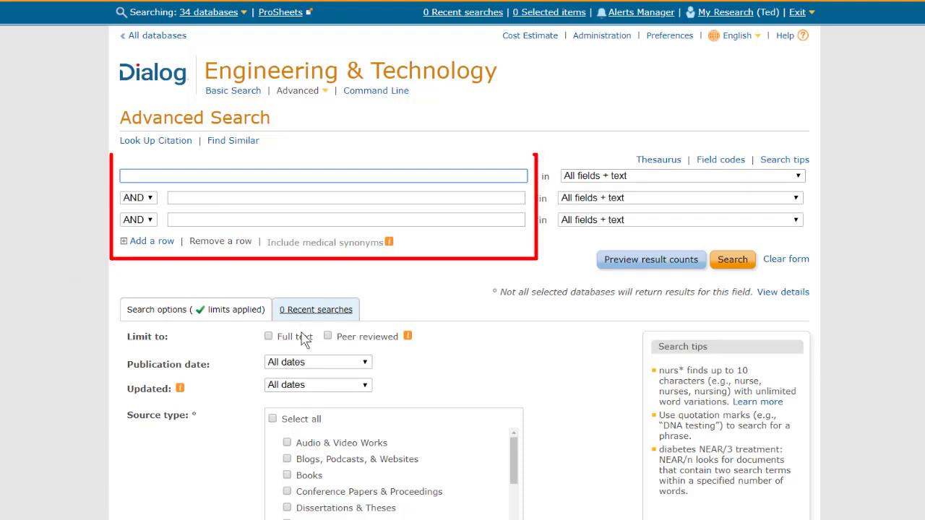
click(606, 176)
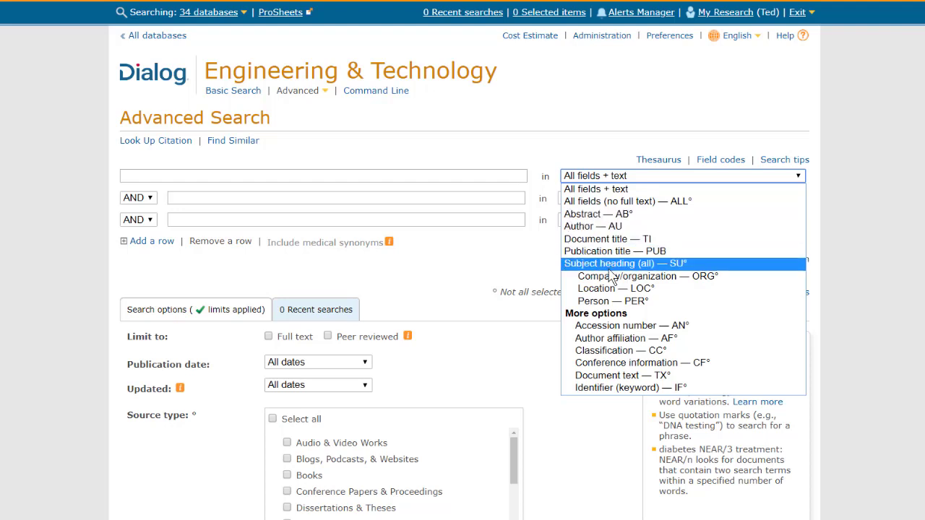
click(891, 246)
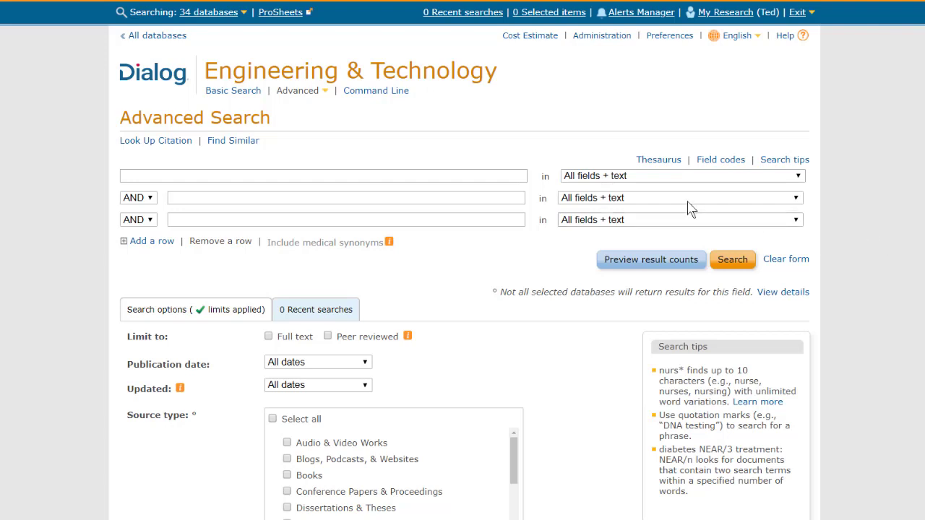
Visit Command Line Search, then return to the Engineering & Technology Basic Search page.
click(383, 99)
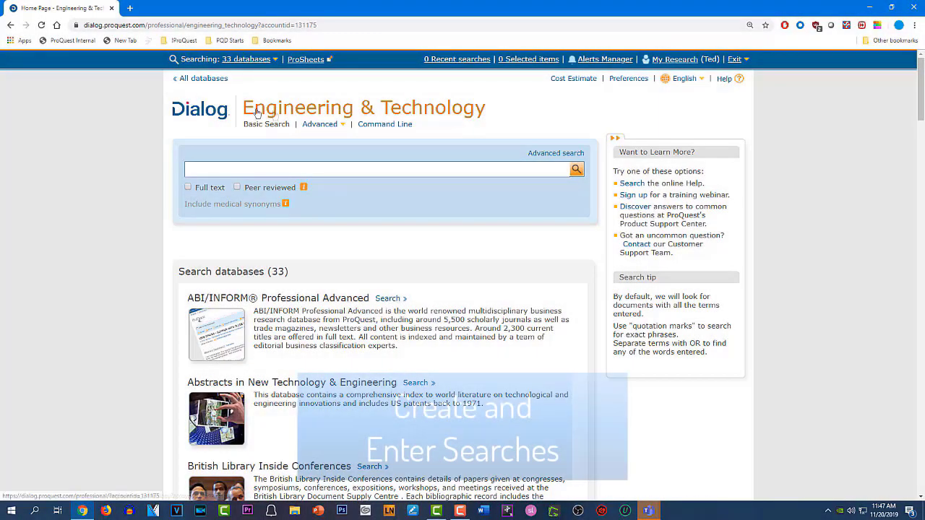
Create set S1 from (earthquake or seism*) NEAR/3 (sens$3 or monitor$3 or detect$3), with 148396 results.
click(376, 127)
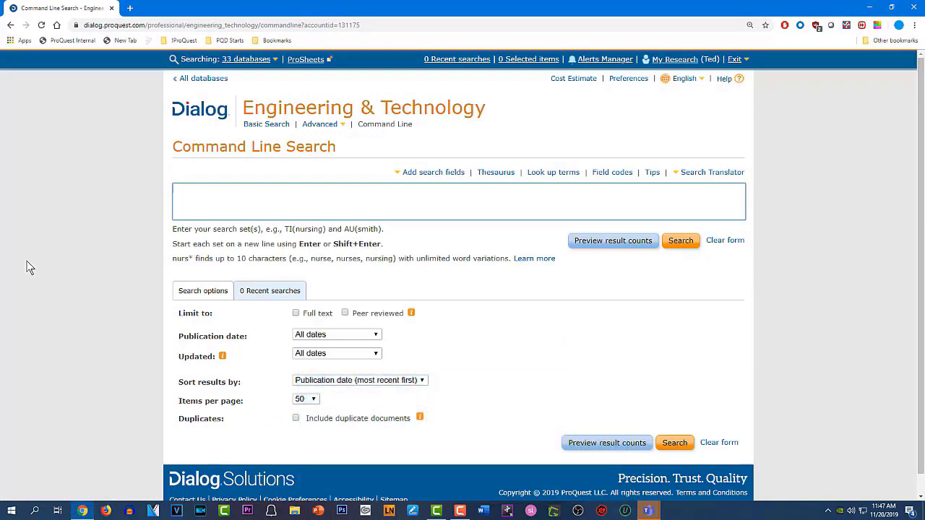
text((earthquake or se)
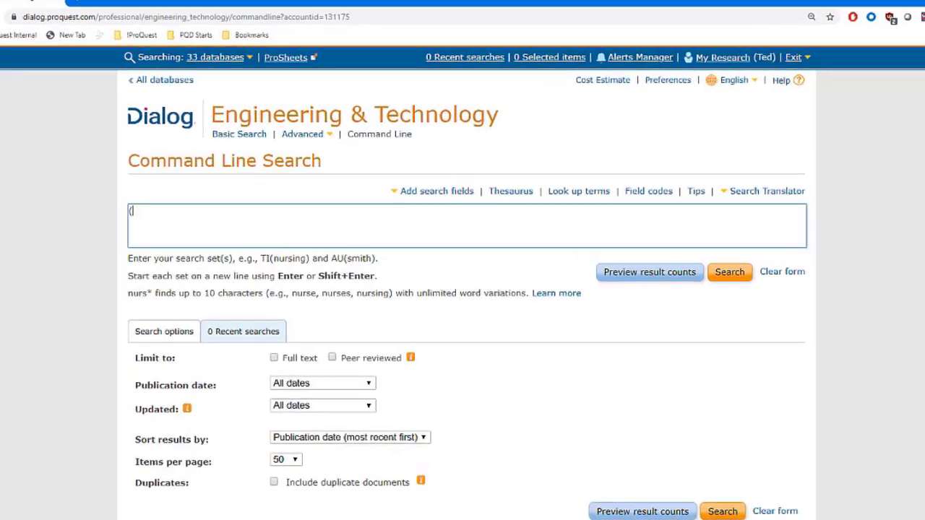
text(ism)
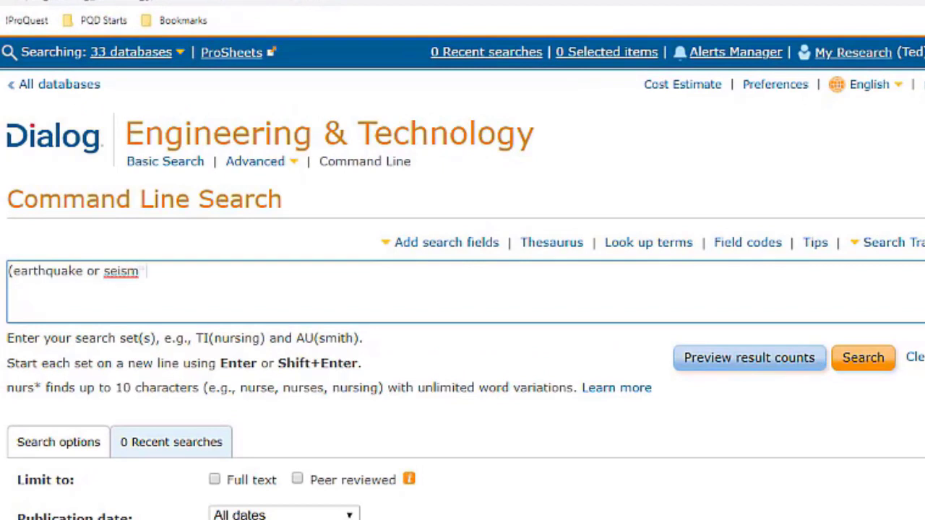
text(*) NEAR/3 (s)
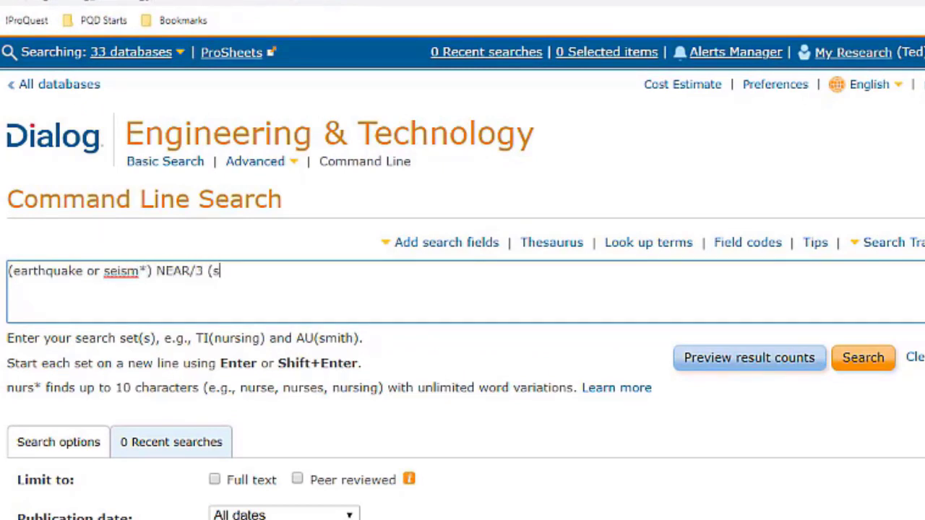
text(ens$3 or monitor$)
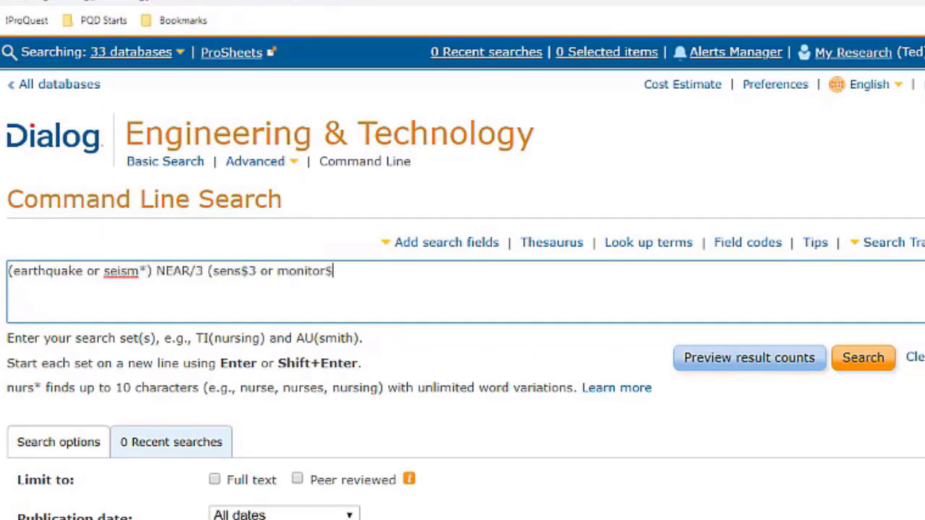
text(3 or detect$3))
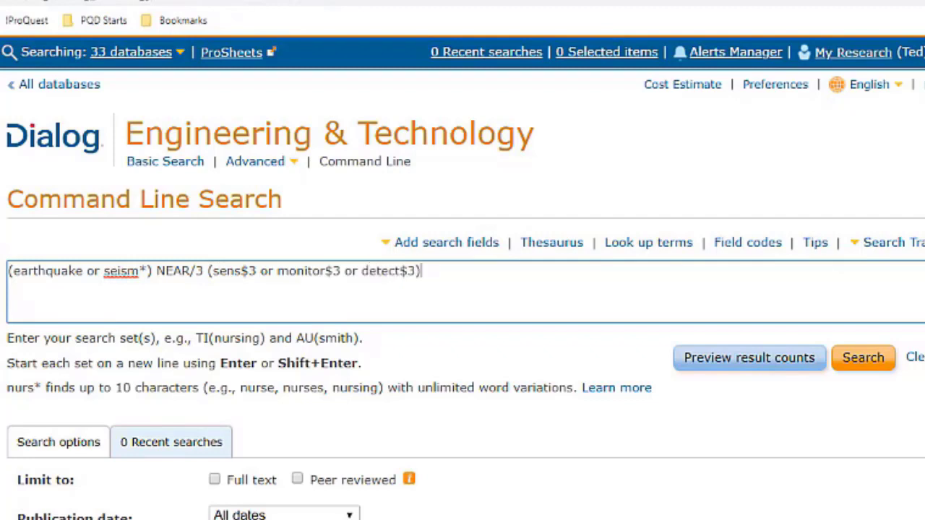
click(736, 365)
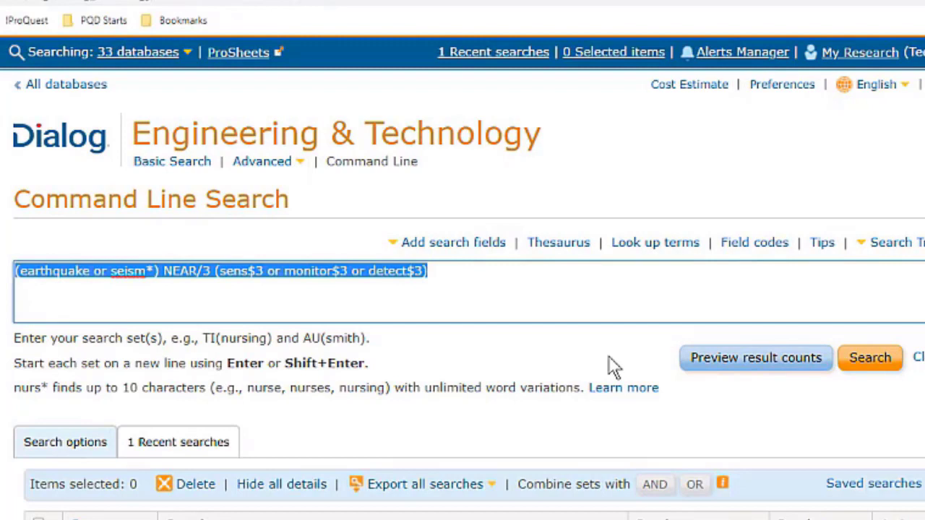
Create set S2 for shape memory alloy, SMA or nitinol, with 445685 results.
key(BackSpace)
text((()
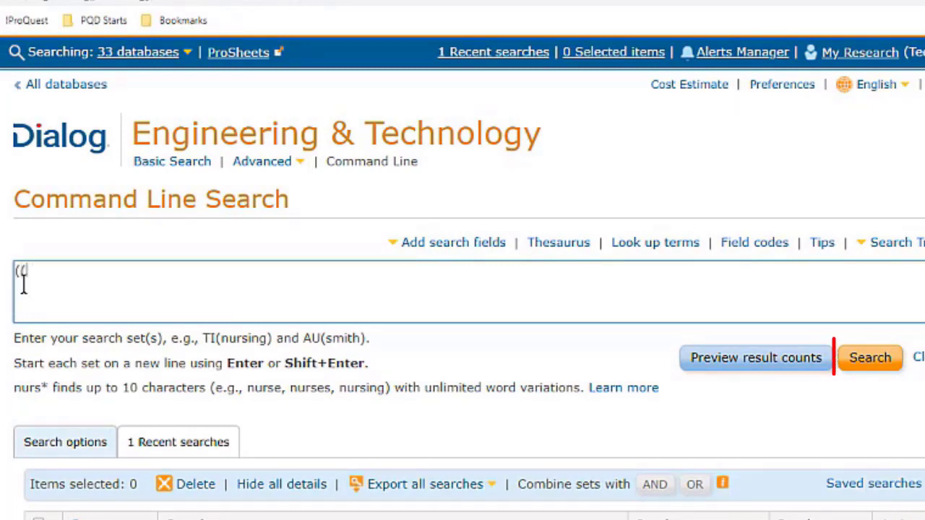
text(shape PRE/0 memory )
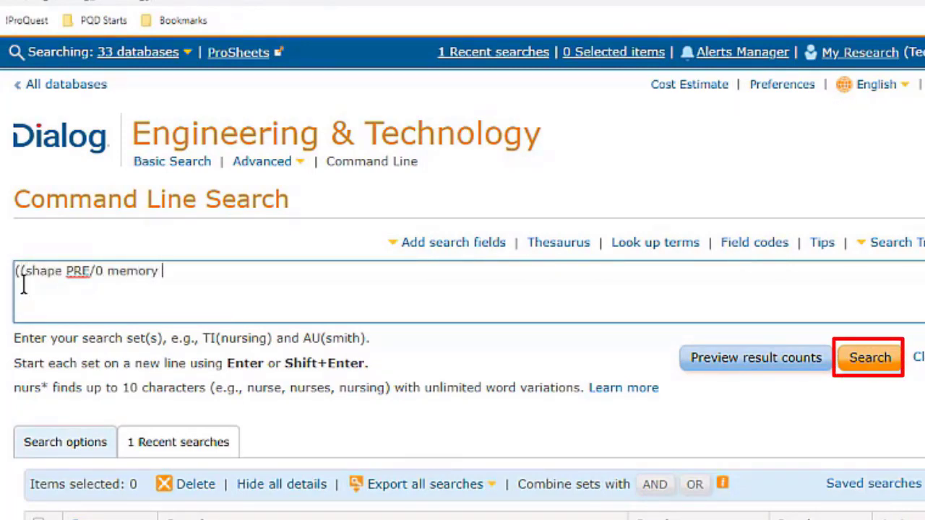
text(PRE/0 alloy)
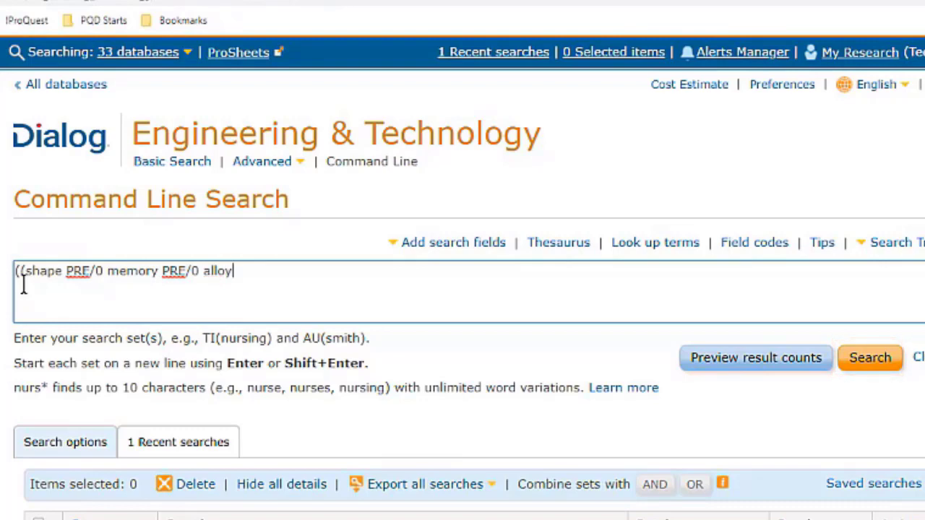
text()) or SMA )
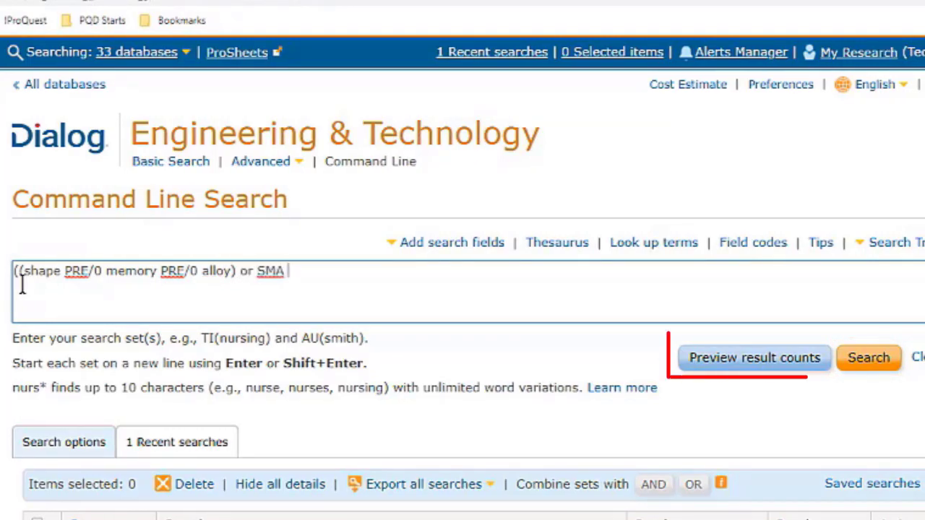
text(or nitinol))
click(780, 356)
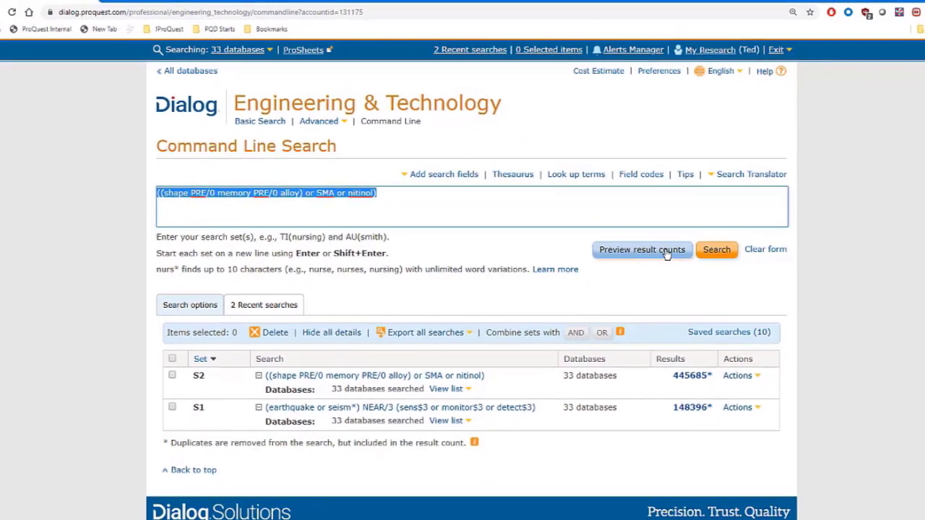
Create set S3 from (heat or (high PRE/0 temperature) or (electric$2 PRE/0 current)).
click(764, 248)
click(411, 211)
text((heat or)
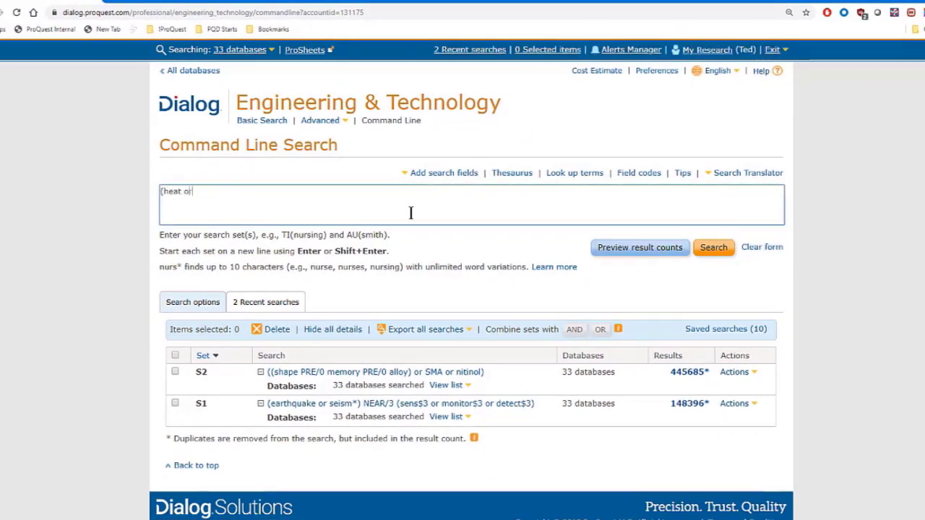
text( (high PRE/)
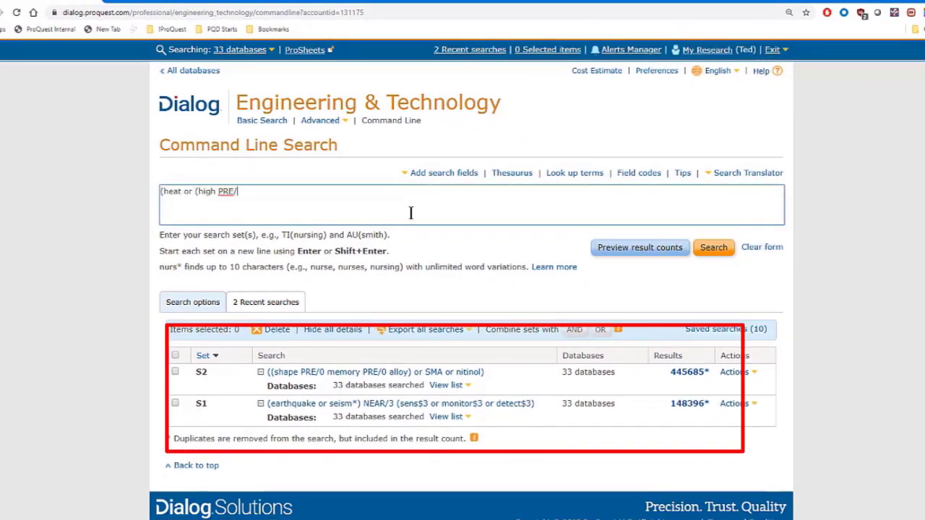
text(0 temperature) or (electric$2 PRE)
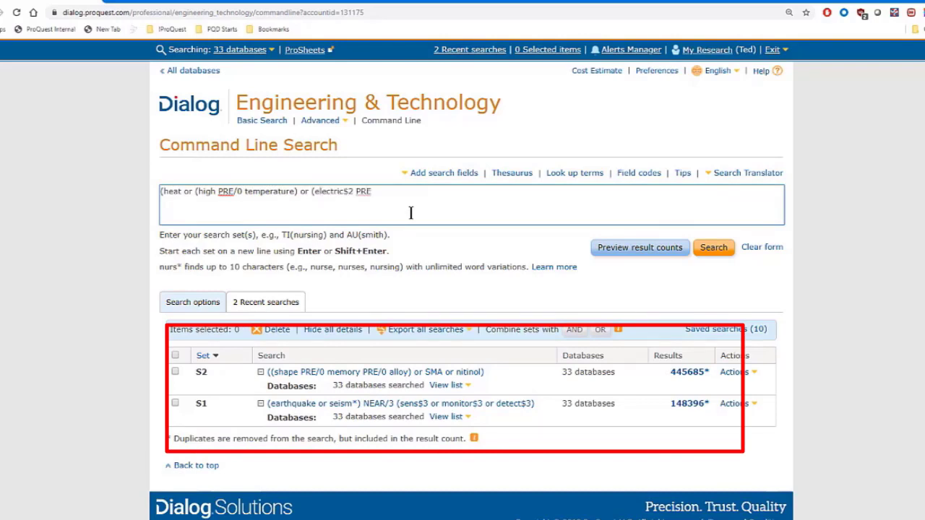
text(/0 current)))
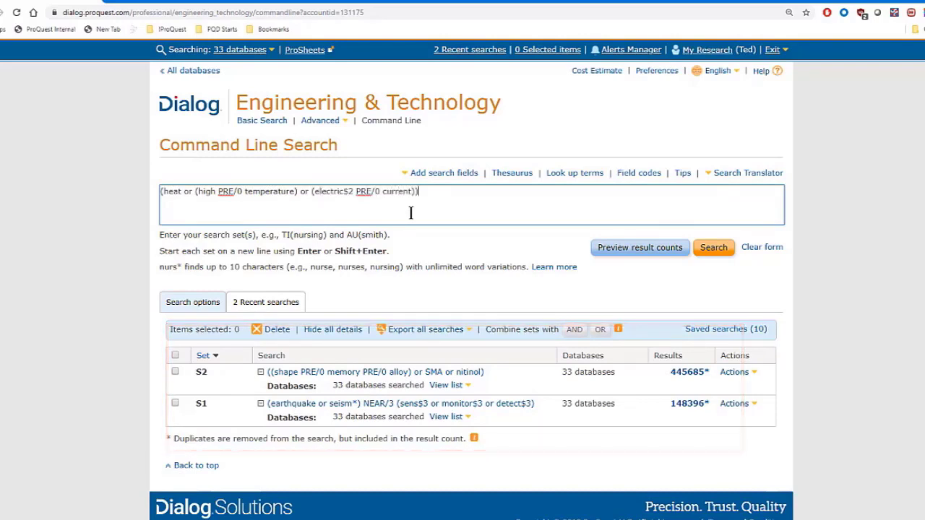
click(614, 248)
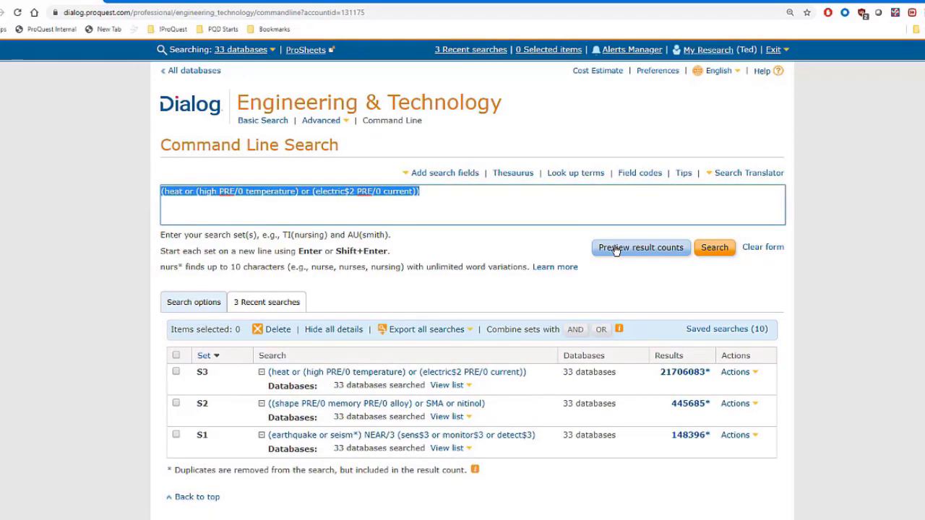
Create set S4 from (energy near/1 source), with 2218585 results.
click(762, 247)
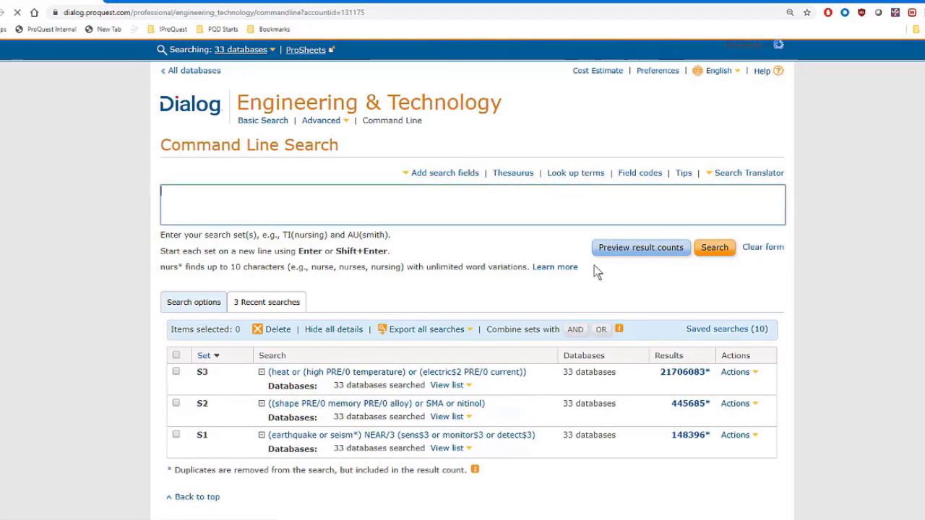
text(()
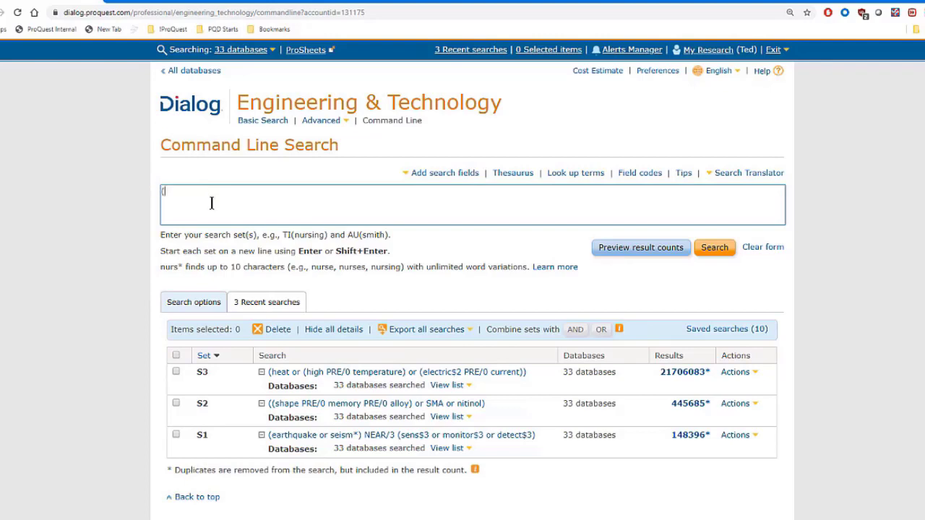
text(energy near/1 source))
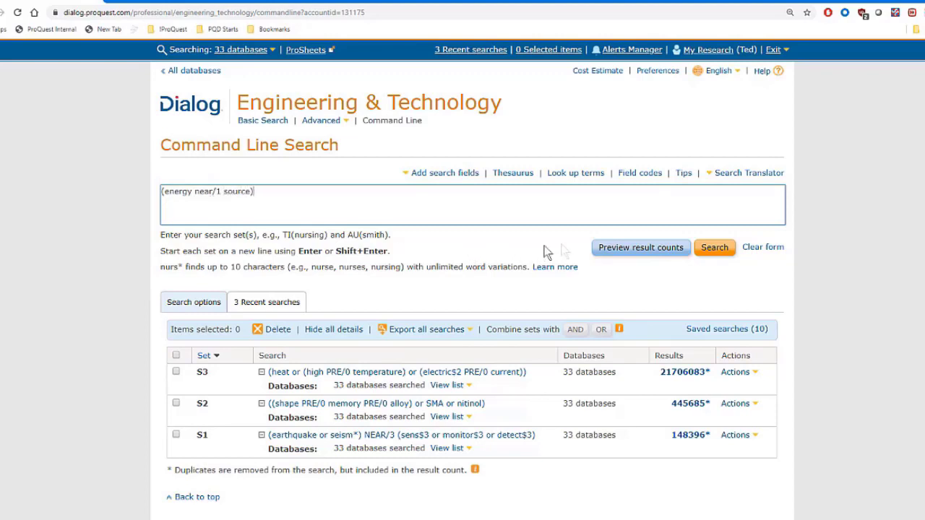
click(645, 254)
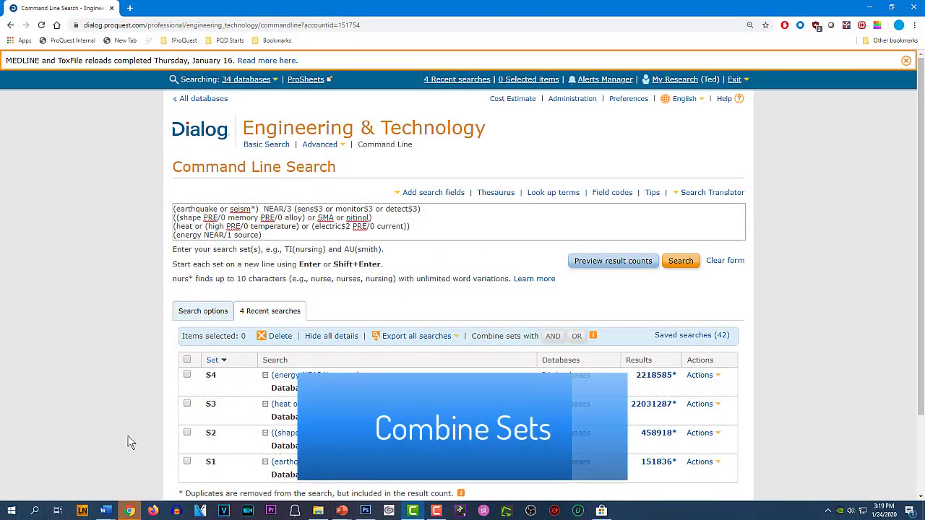
Paste the example expression (S1 OR S2) AND (S3 NOT S4) into the box, then clear it.
click(723, 262)
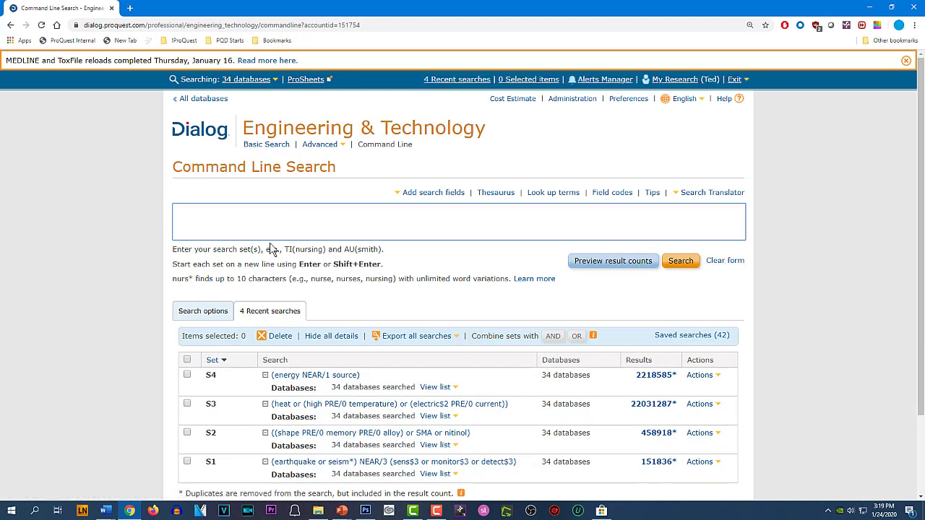
text((S1 OR S2) AND (S3 NOT S4))
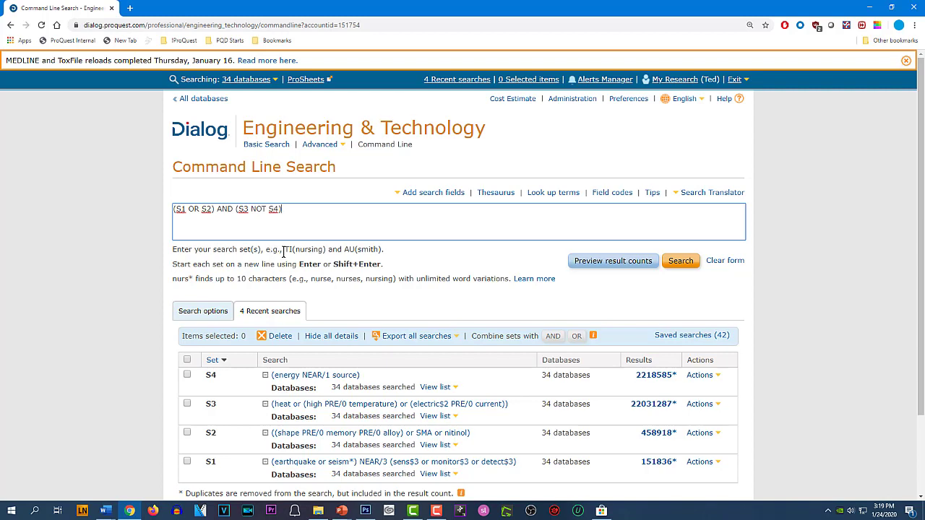
click(714, 261)
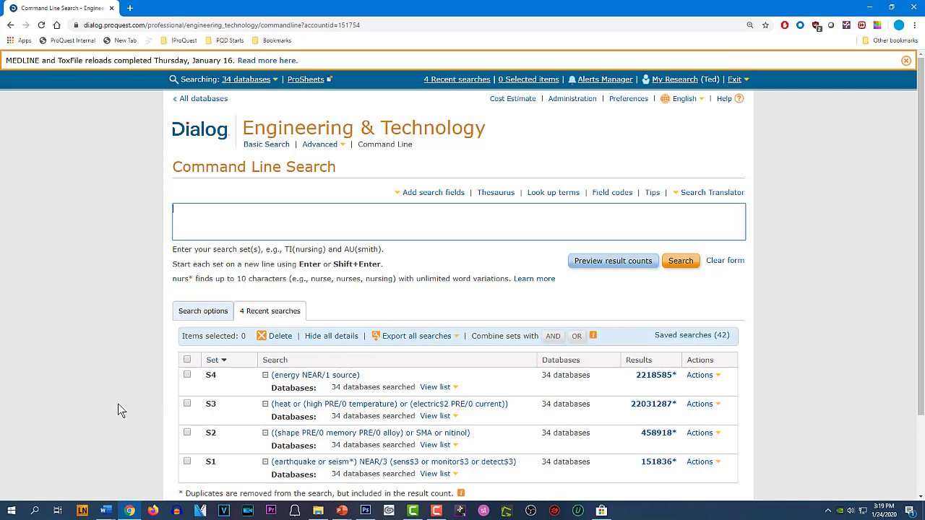
Select all four sets and combine them with AND into S5, giving 121 results.
scroll(118, 405, down, 1)
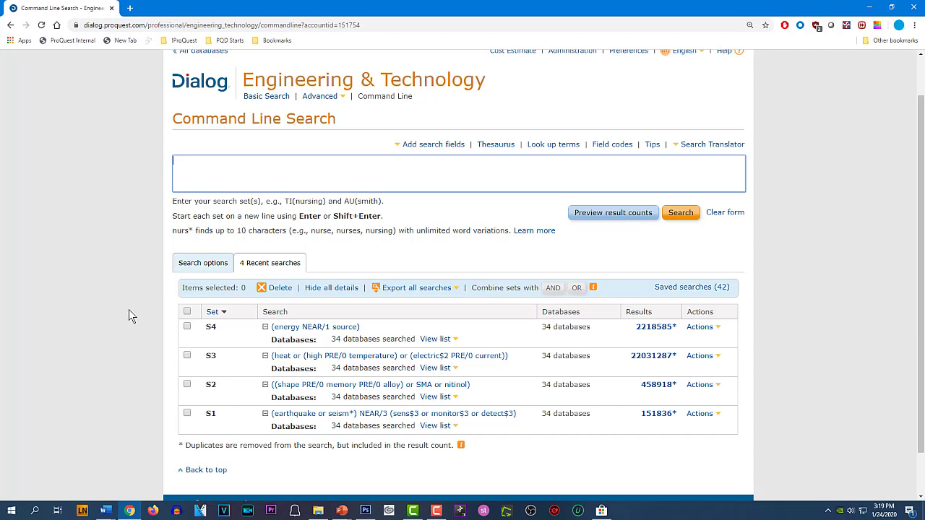
click(187, 312)
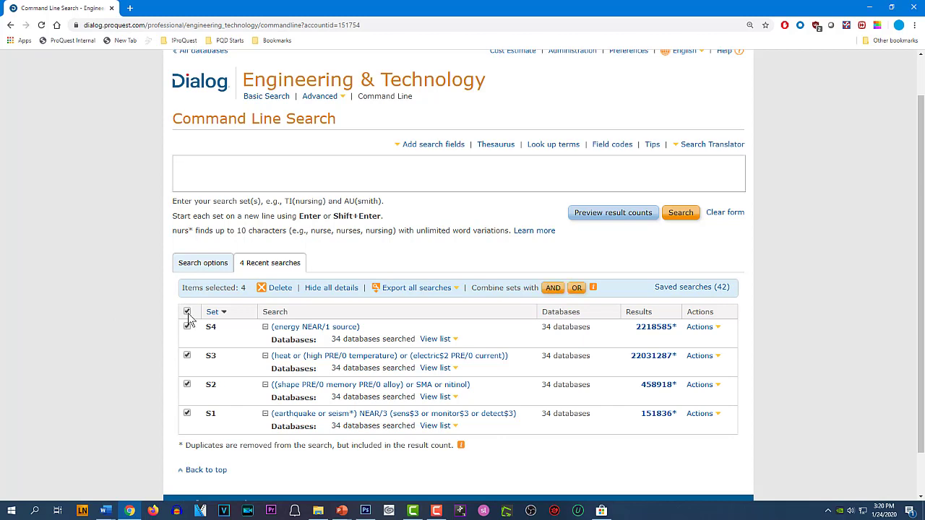
click(553, 288)
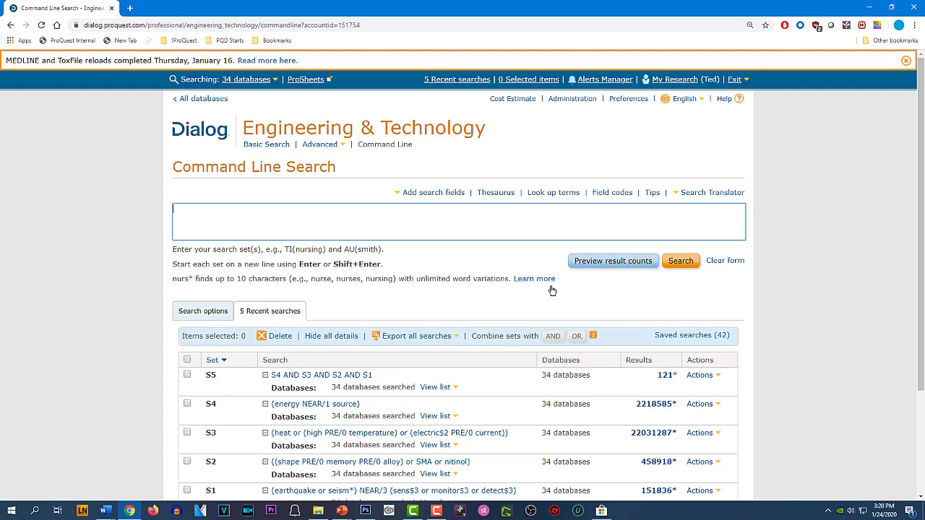
scroll(552, 291, down, 1)
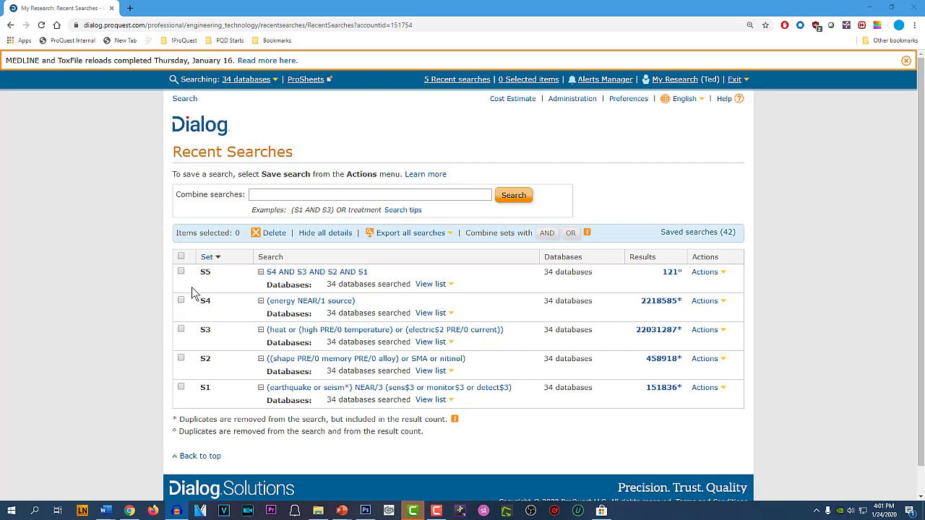
Open the 121 results of set S5 (S4 AND S3 AND S2 AND S1).
click(667, 272)
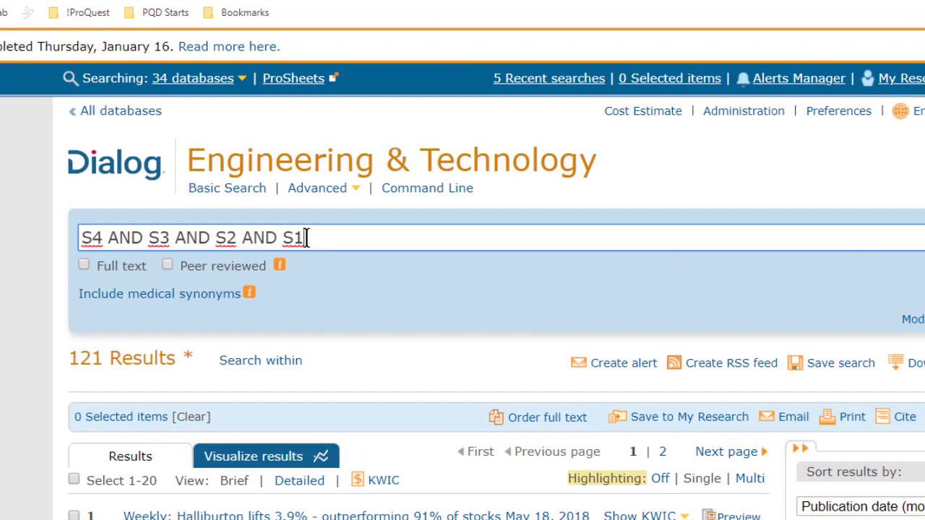
Delete the current query, demo an example query narrowing S5 to building collapse, then remove it.
drag(307, 238, 76, 232)
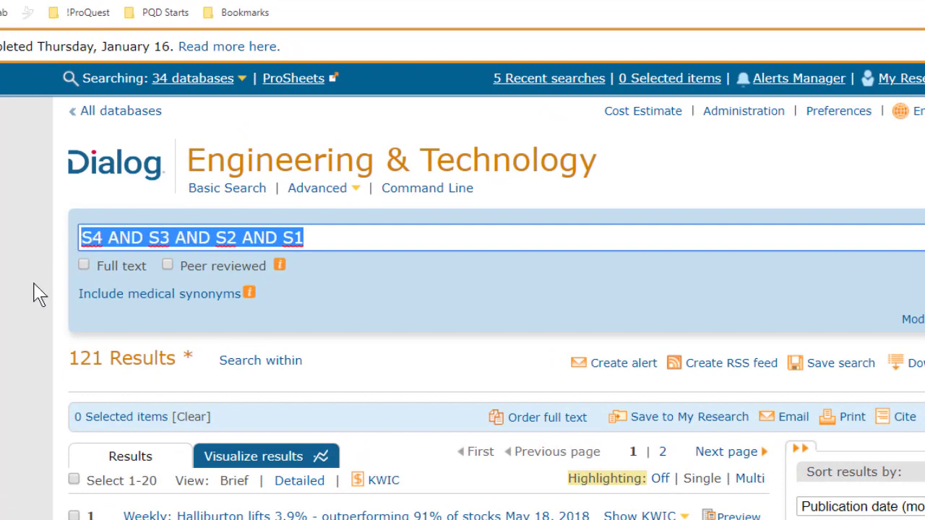
key(BackSpace)
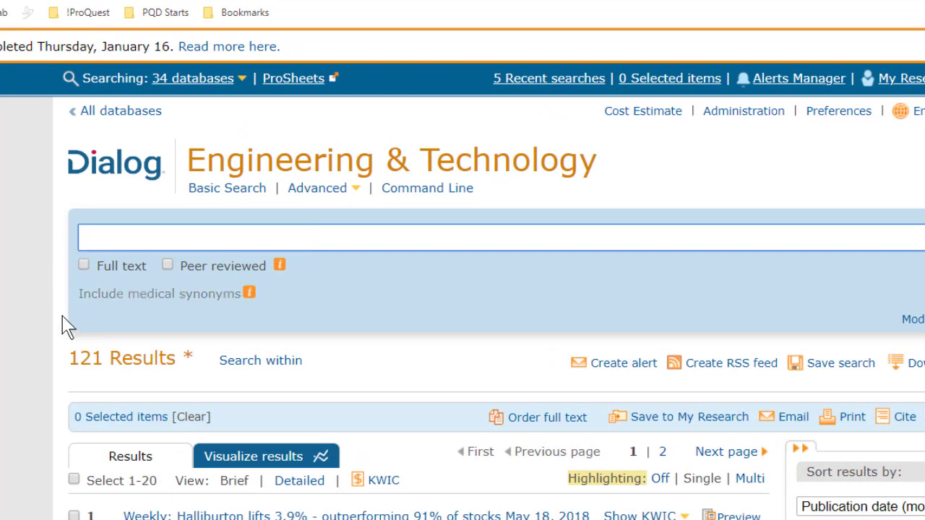
text(S5 and building and collaps*)
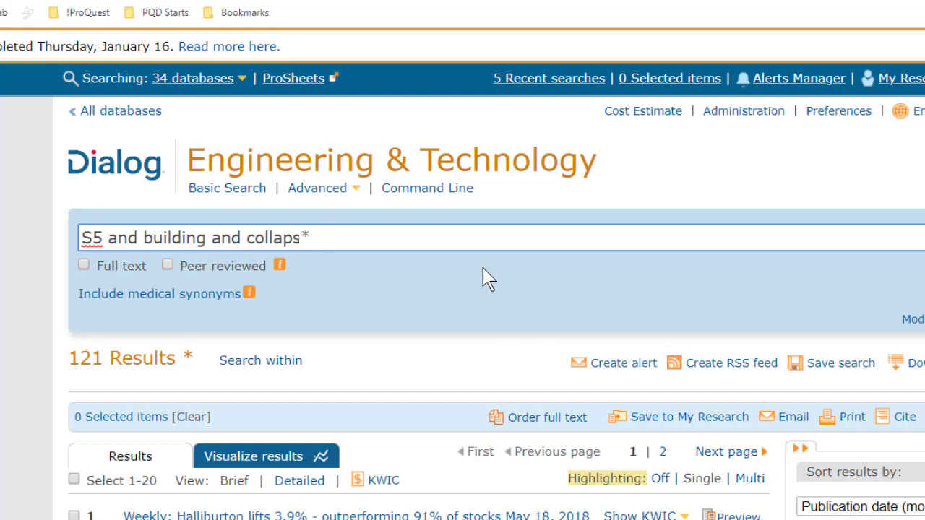
drag(336, 249, 73, 246)
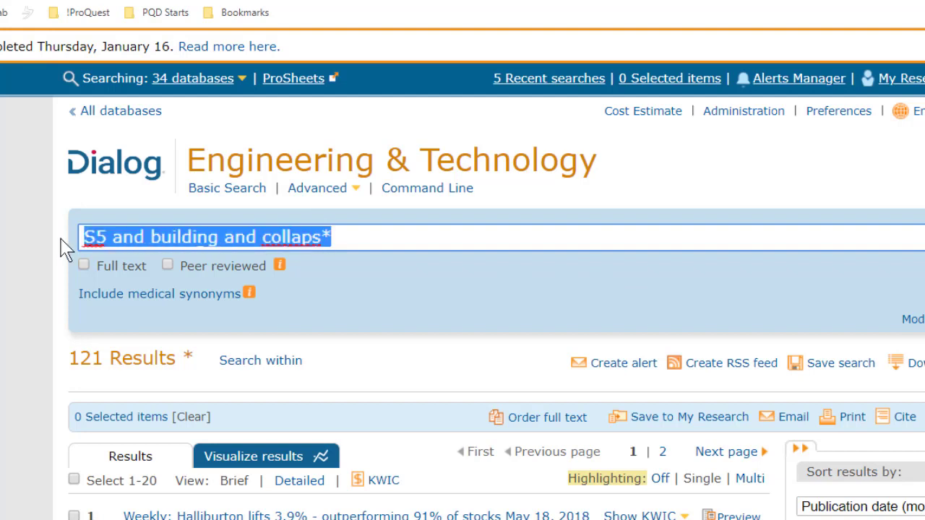
key(BackSpace)
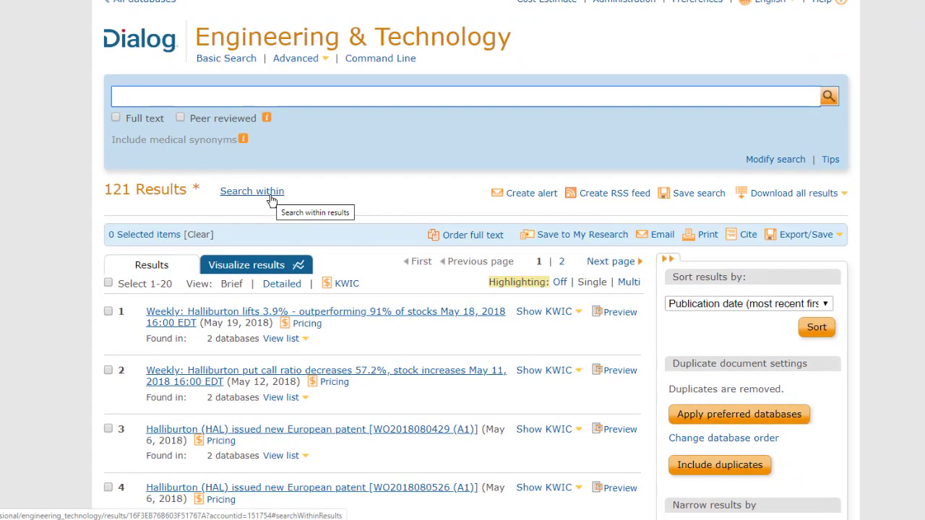
Paste injury or death terms into the Search Within box as a demonstration.
scroll(282, 339, down, 10)
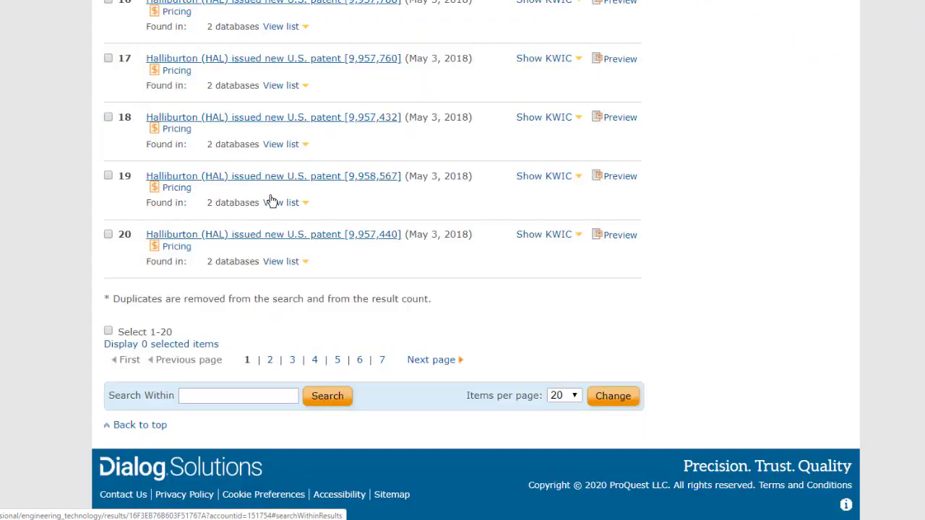
click(191, 399)
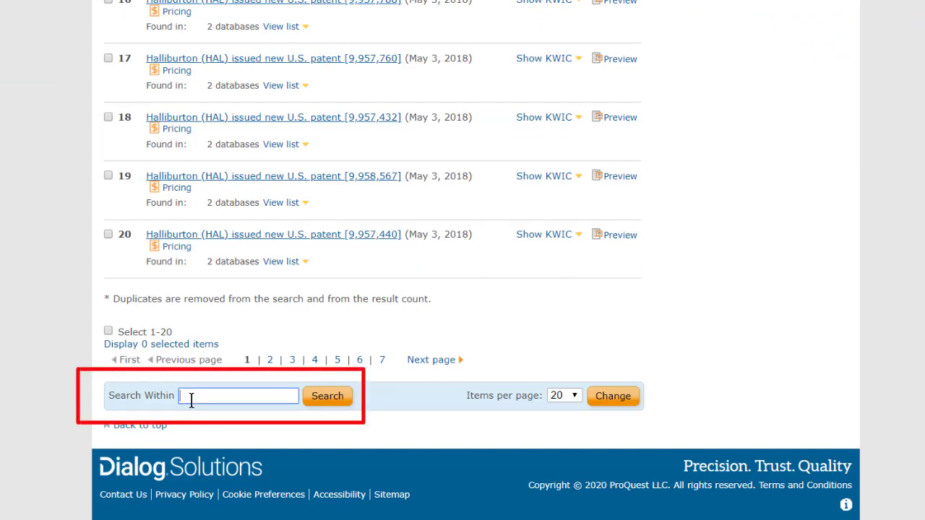
text(Injury or death)
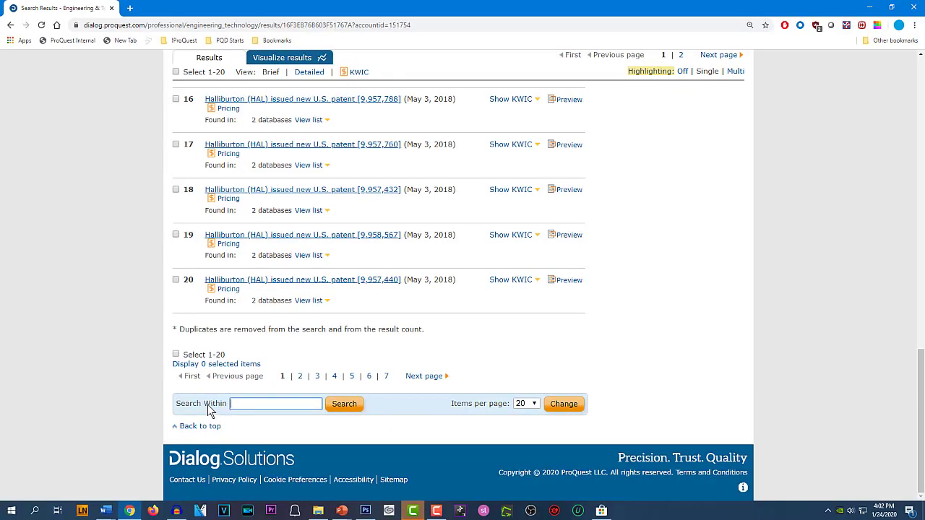
scroll(209, 409, up, 3)
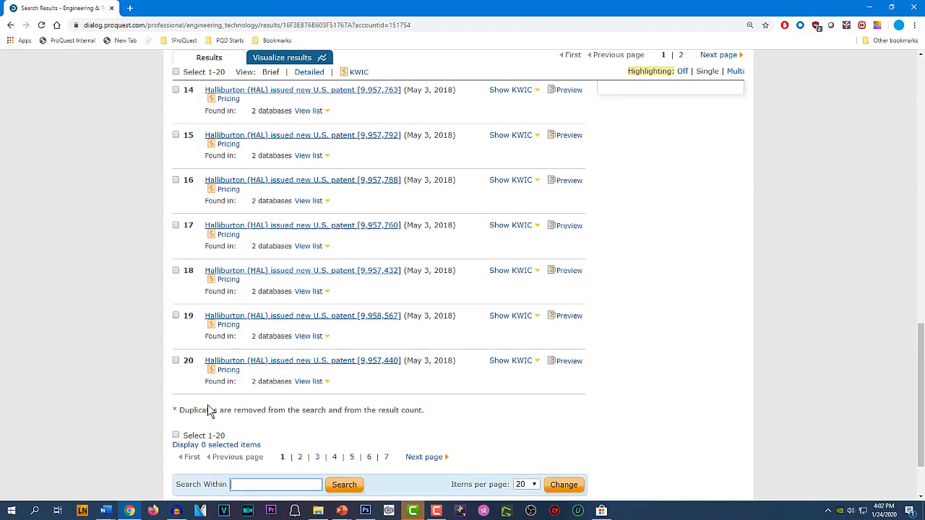
scroll(210, 410, up, 4)
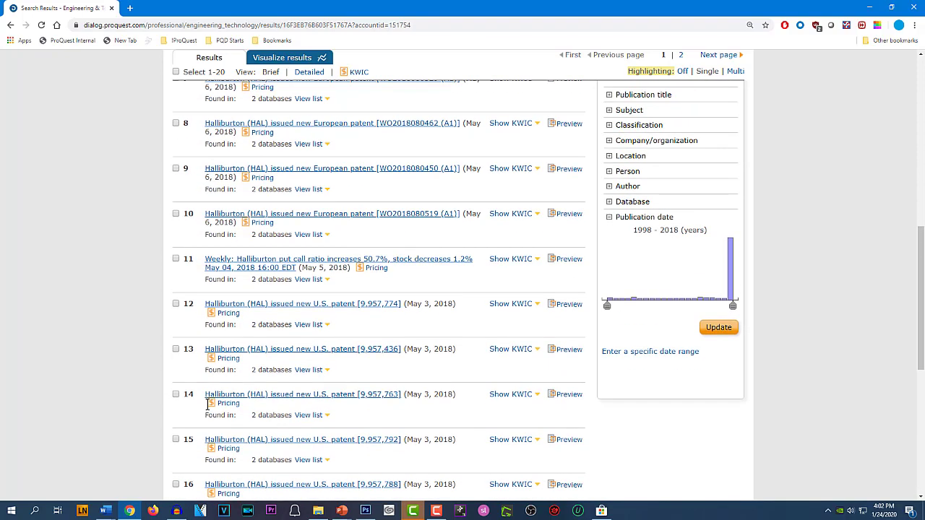
scroll(208, 410, up, 2)
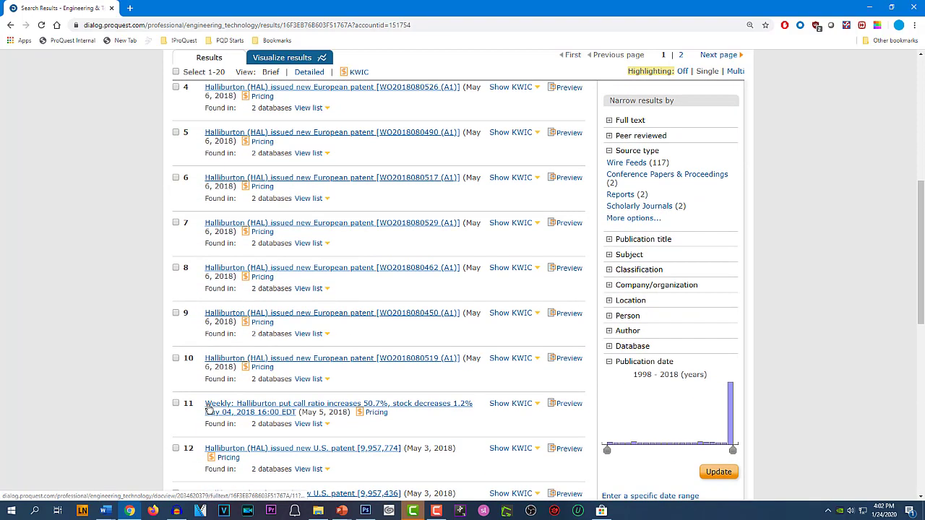
scroll(208, 410, up, 4)
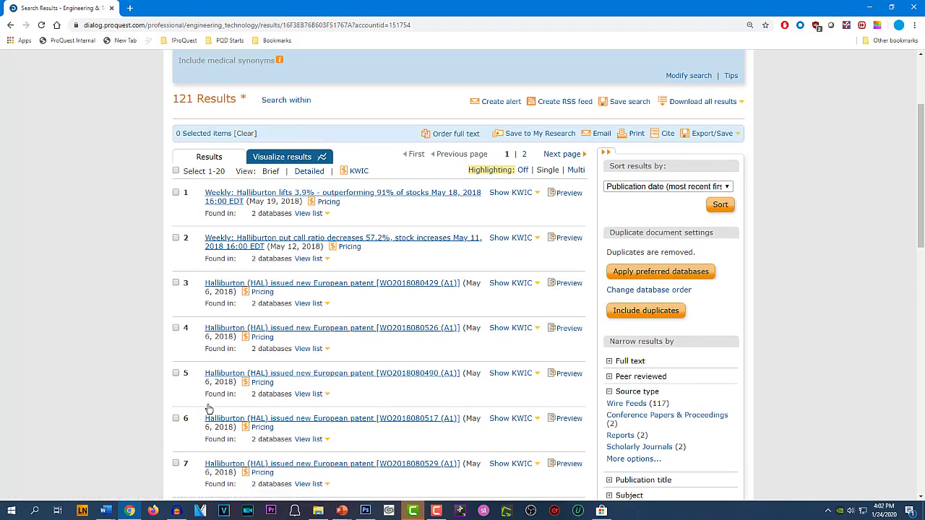
scroll(207, 405, up, 2)
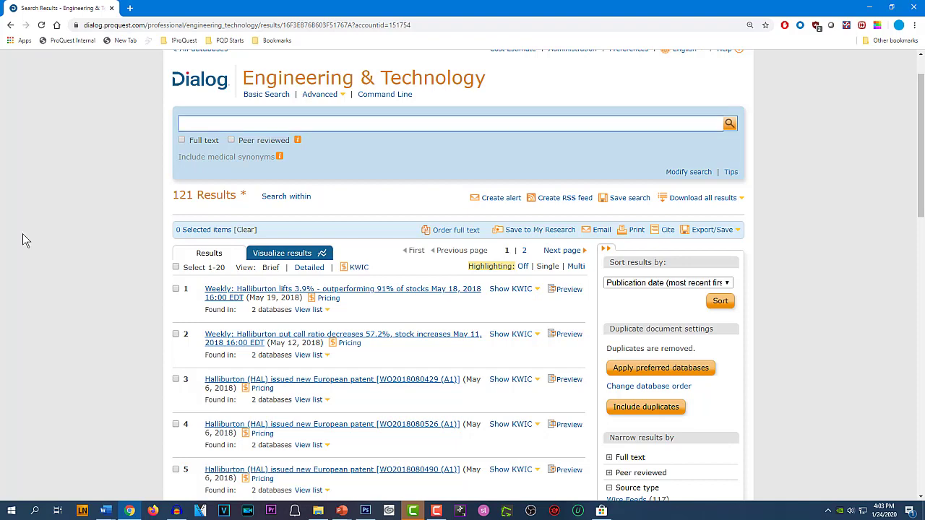
text(S5 NOT (Halliburton and stock))
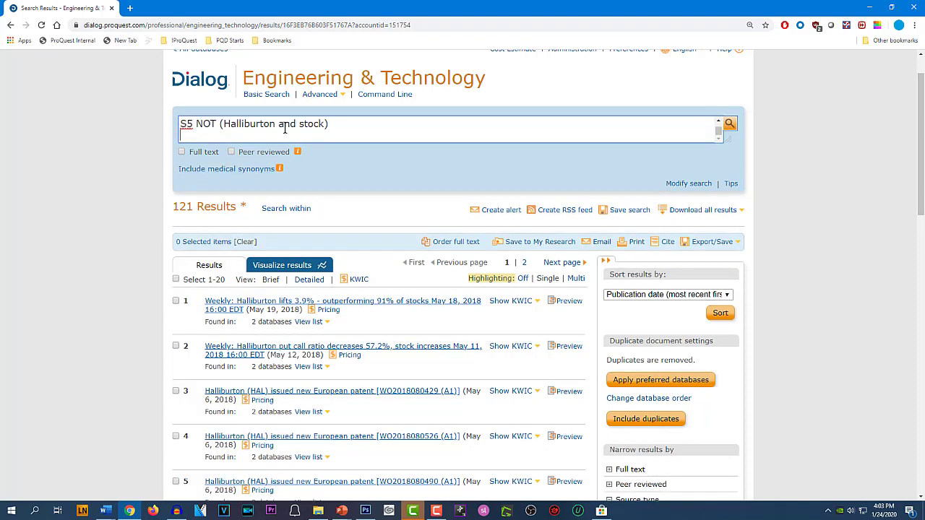
click(730, 124)
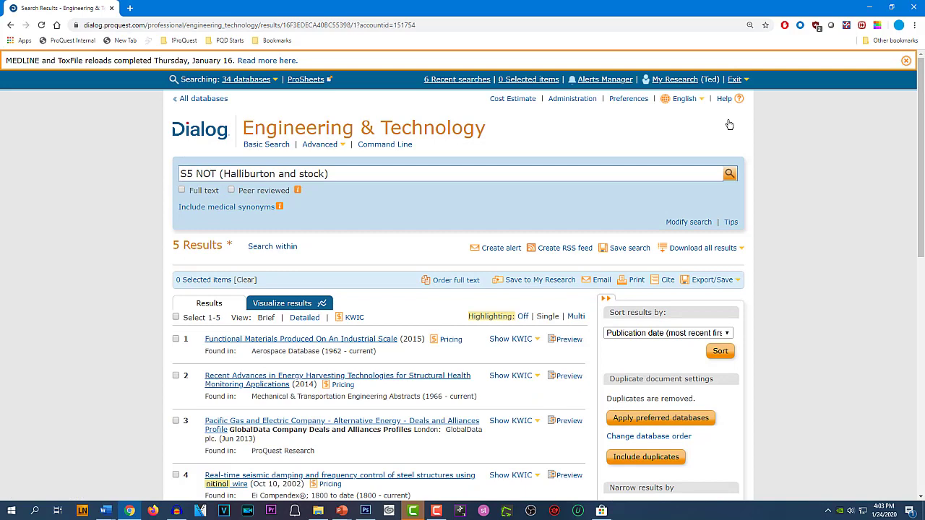
scroll(92, 224, down, 2)
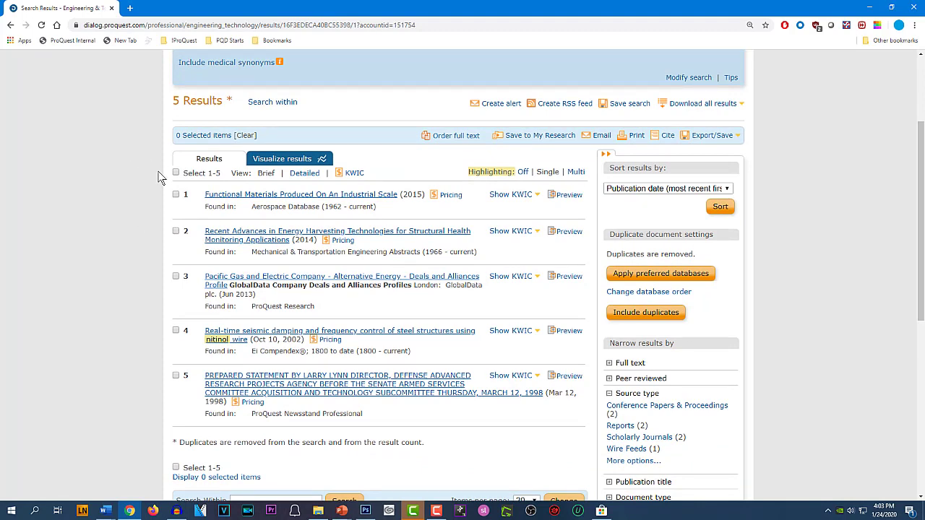
Switch the five results to Detailed view and set Highlighting to Multi.
double_click(300, 175)
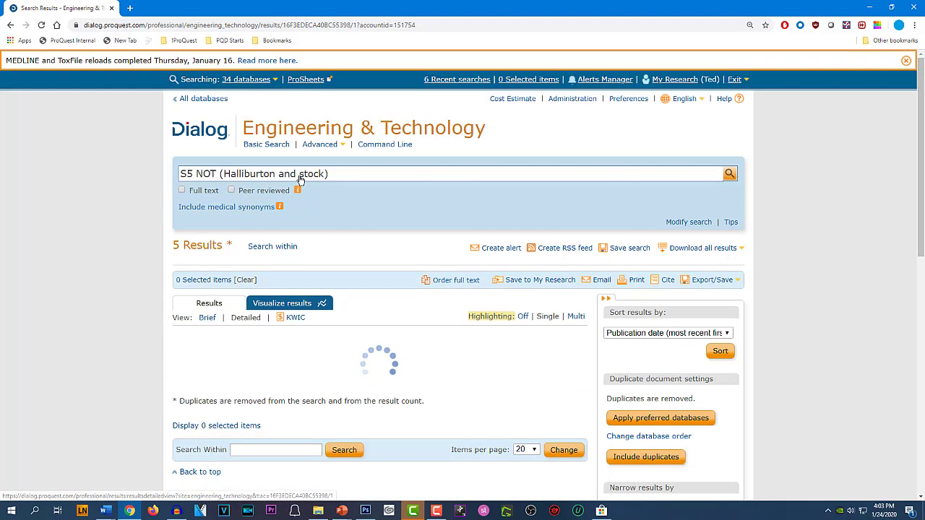
scroll(138, 200, down, 3)
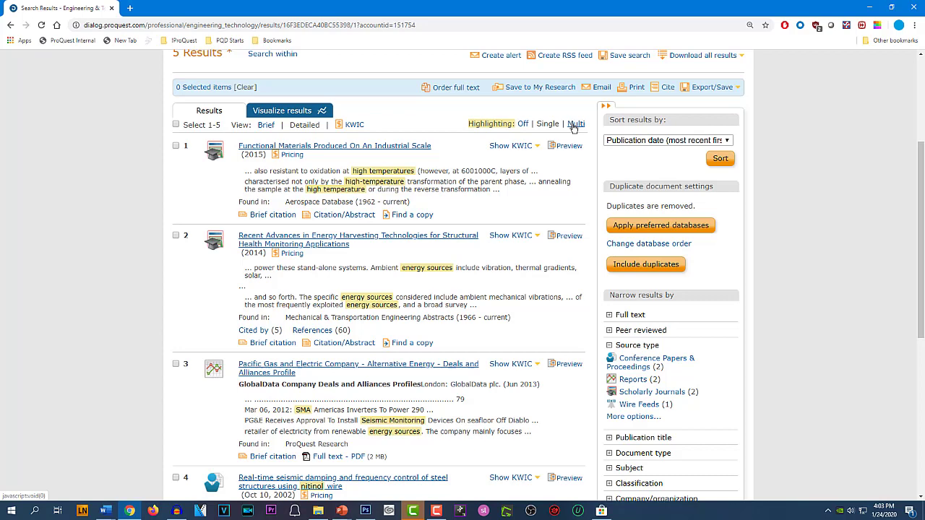
click(575, 125)
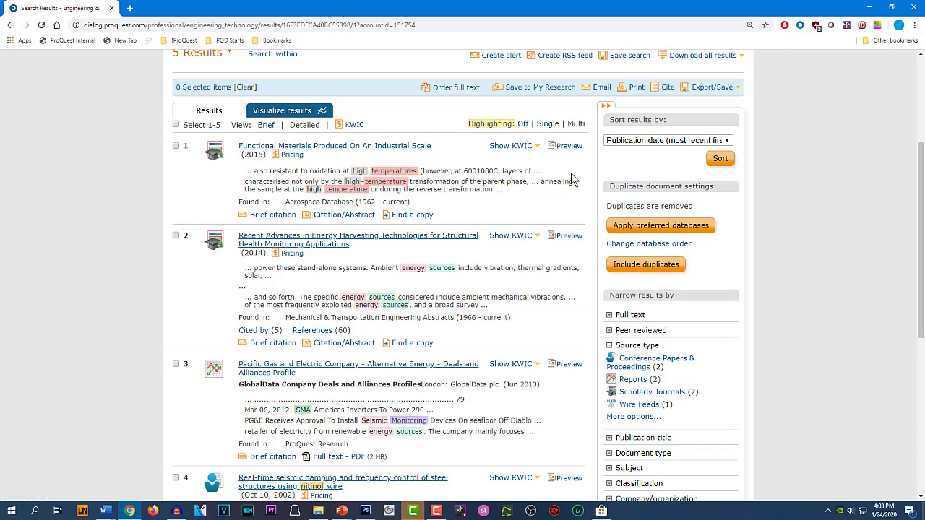
click(520, 146)
scroll(464, 229, down, 3)
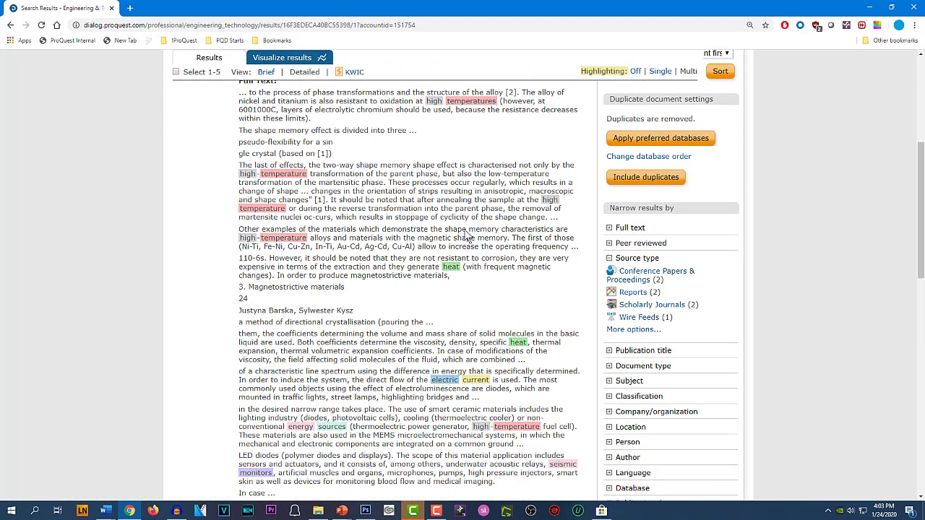
scroll(464, 229, down, 5)
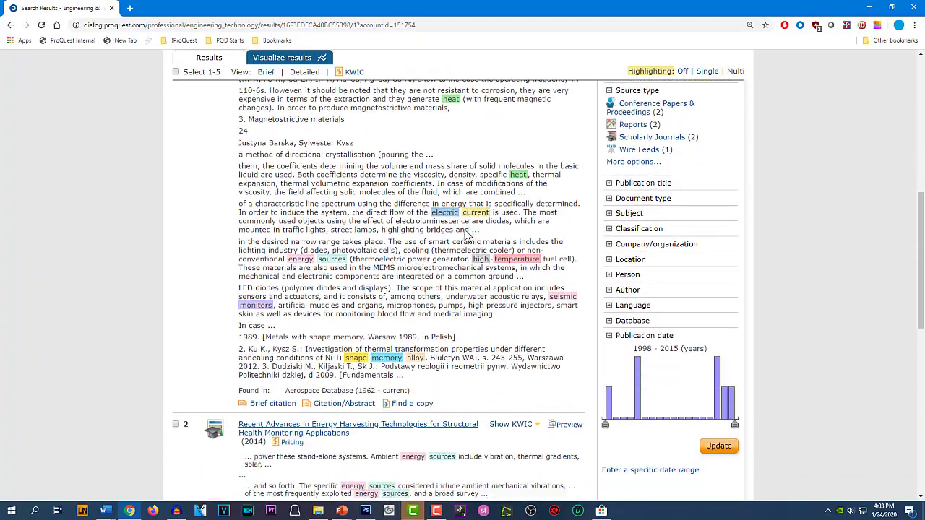
scroll(466, 232, up, 4)
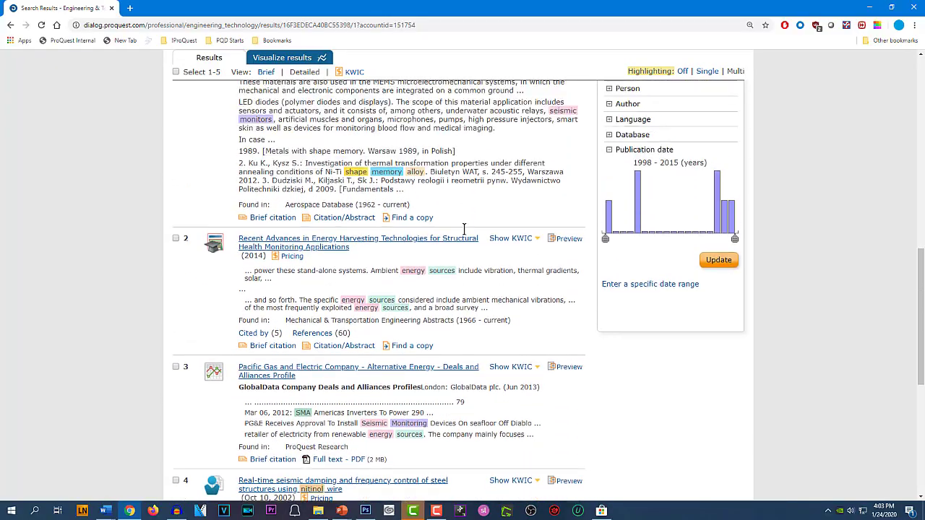
scroll(464, 229, up, 1)
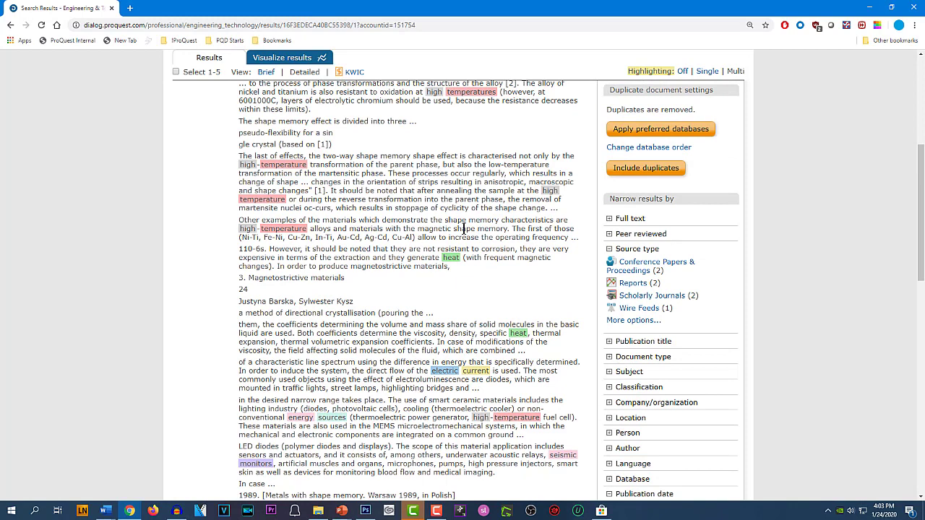
scroll(463, 228, up, 2)
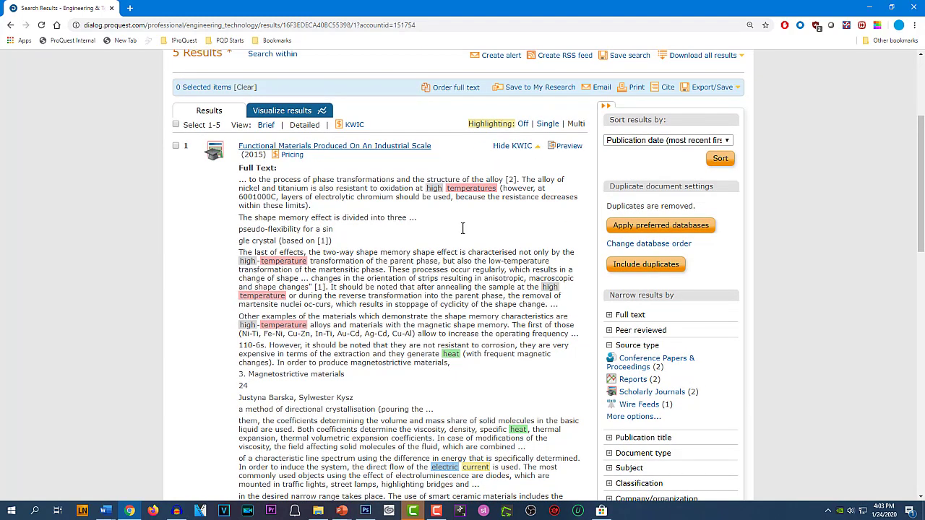
click(516, 148)
scroll(517, 153, down, 1)
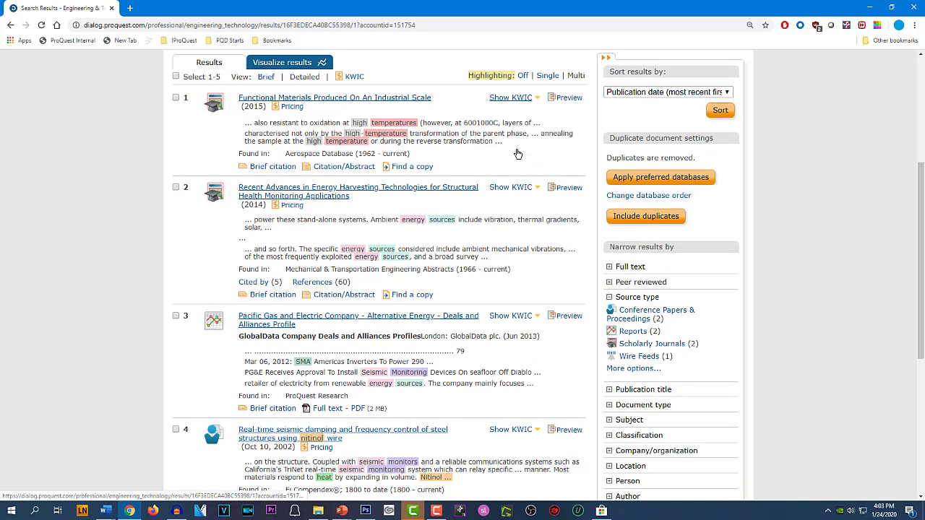
click(514, 188)
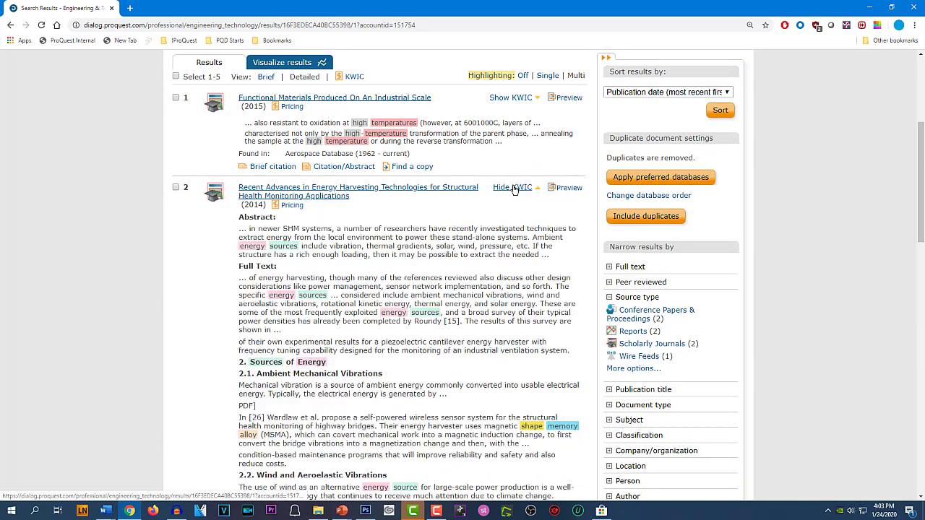
click(513, 188)
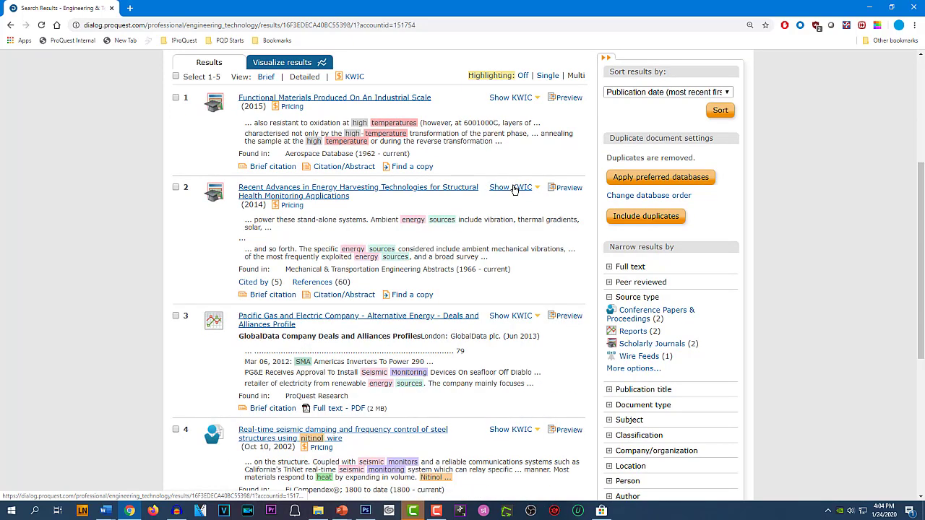
scroll(514, 189, up, 3)
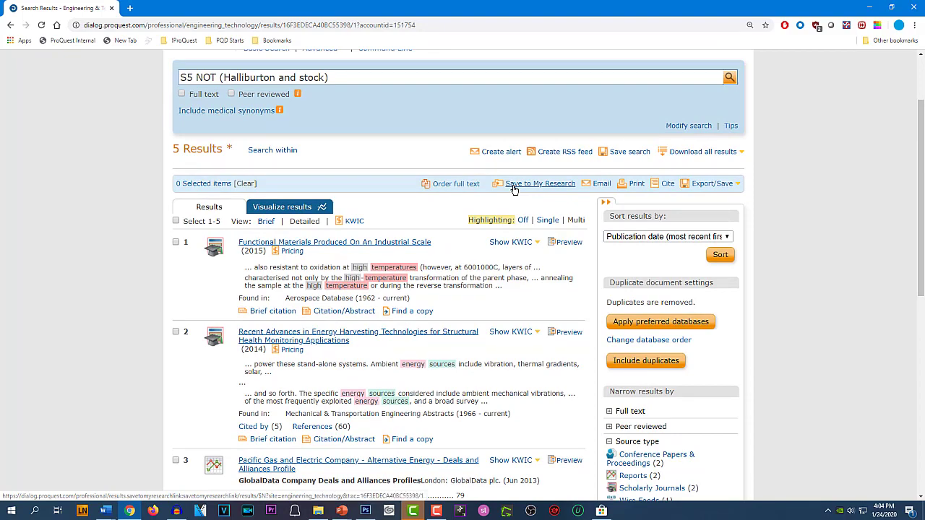
Preview the abstract of result 3, the Pacific Gas and Electric Company deals and alliances profile.
scroll(514, 189, down, 5)
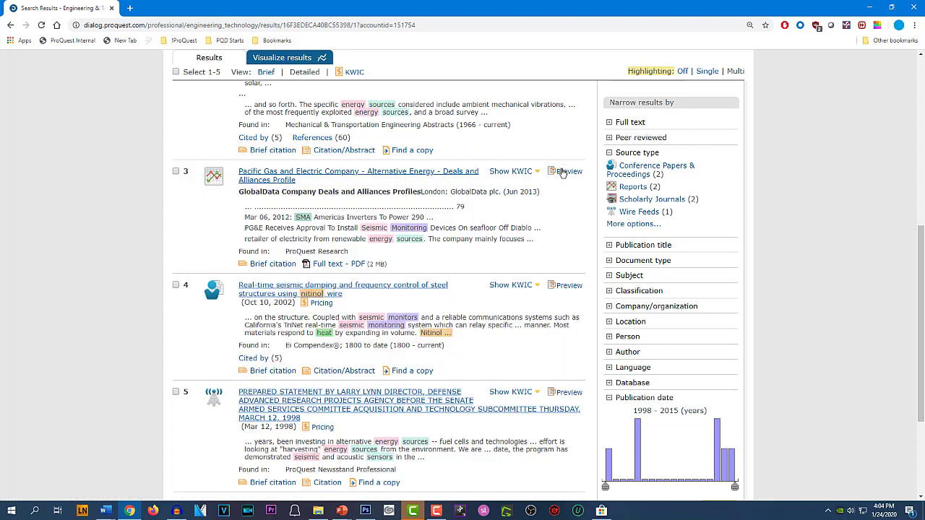
mouse_move(563, 176)
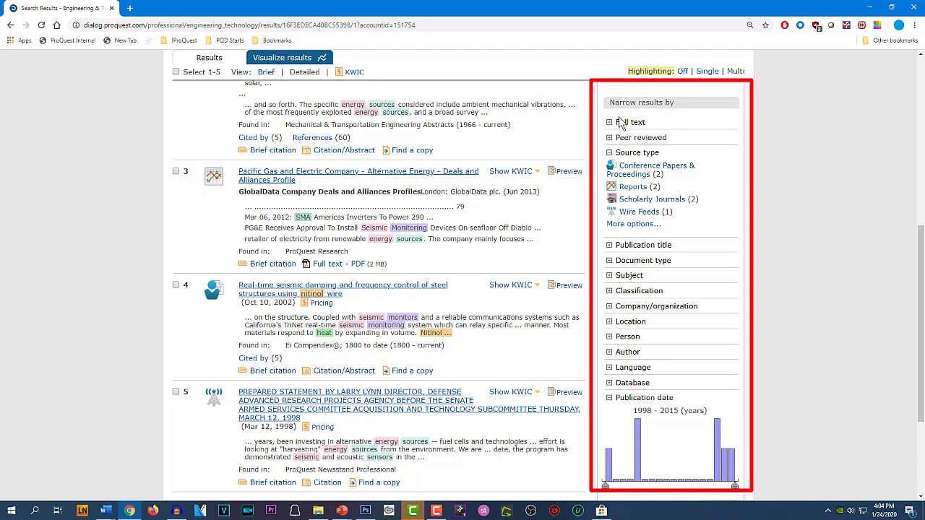
Collapse and re-expand the Source type filter, expand Subject, then open the full source-type list.
double_click(611, 154)
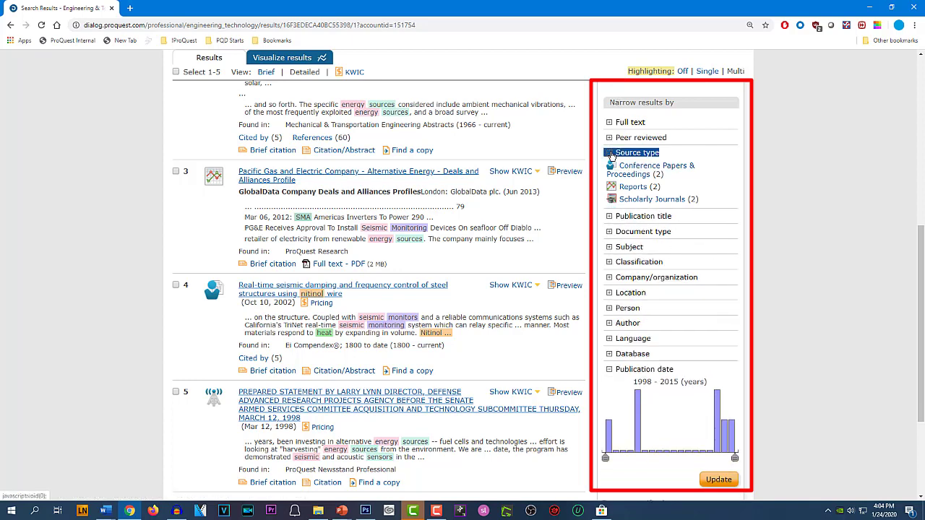
click(611, 153)
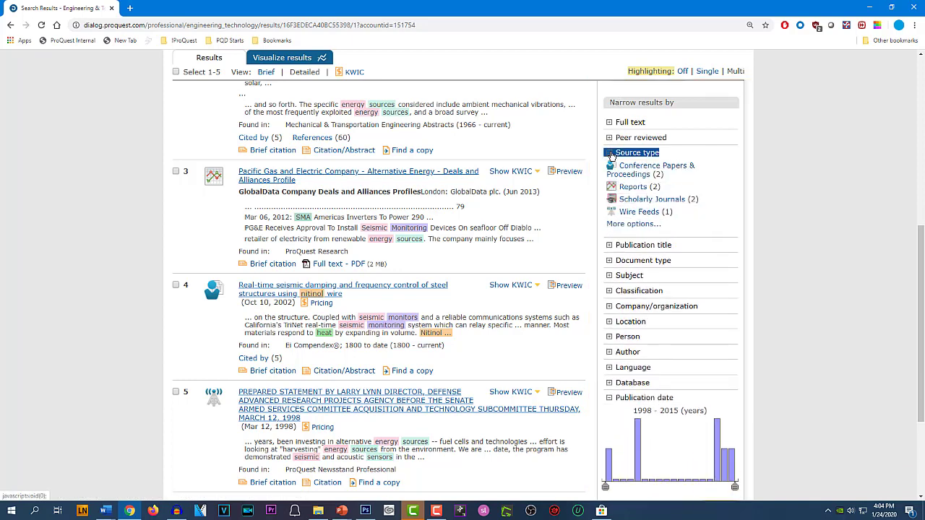
double_click(609, 282)
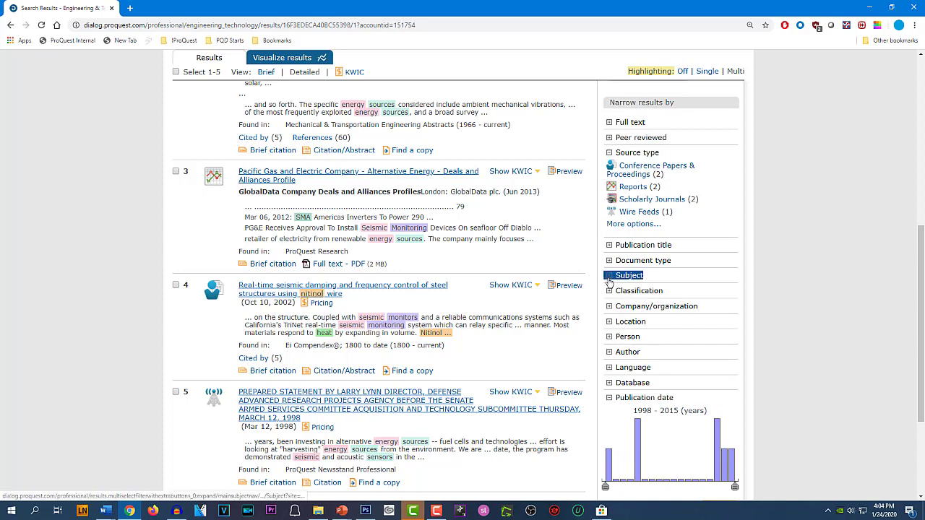
click(609, 281)
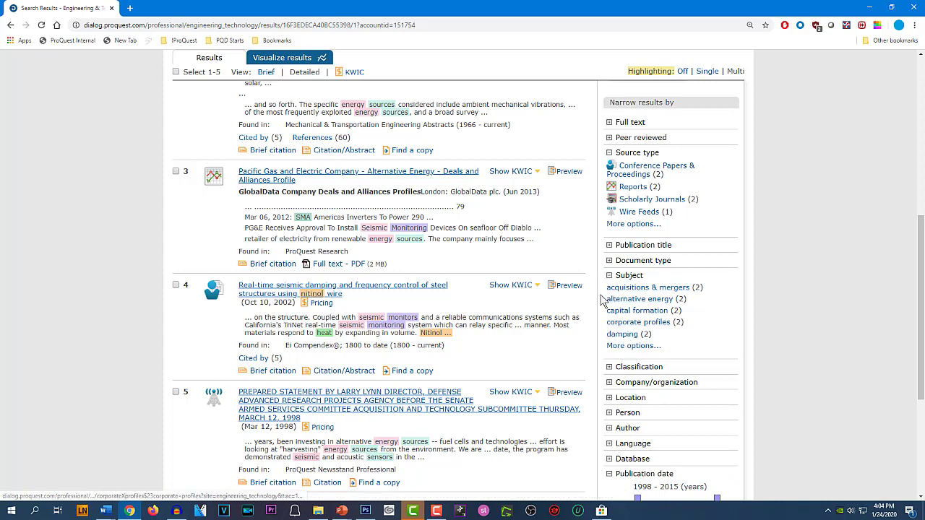
double_click(613, 225)
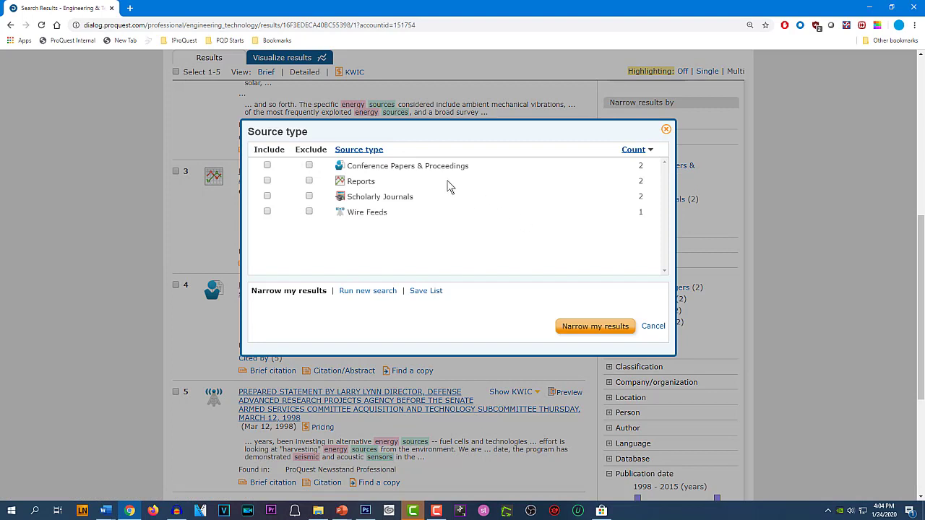
Include Conference Papers & Proceedings and Scholarly Journals as source types, narrowing to 3 results.
click(267, 166)
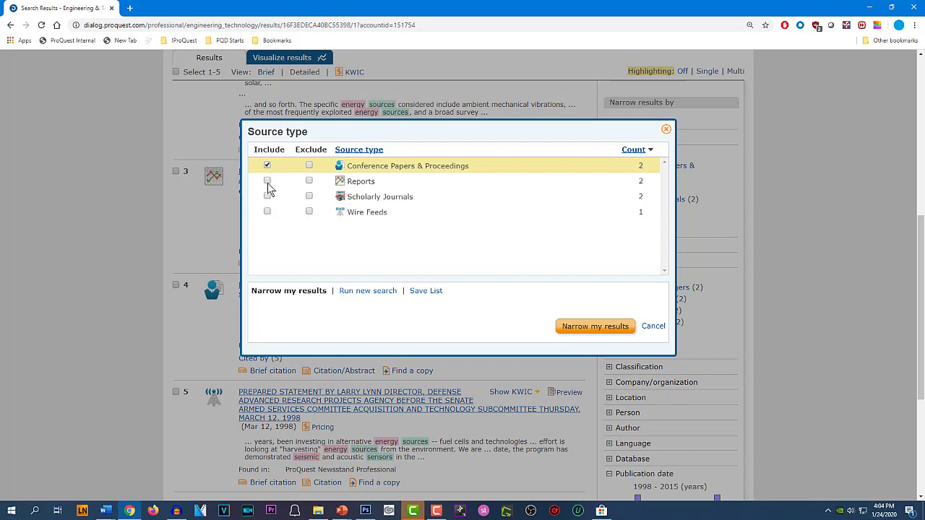
click(267, 196)
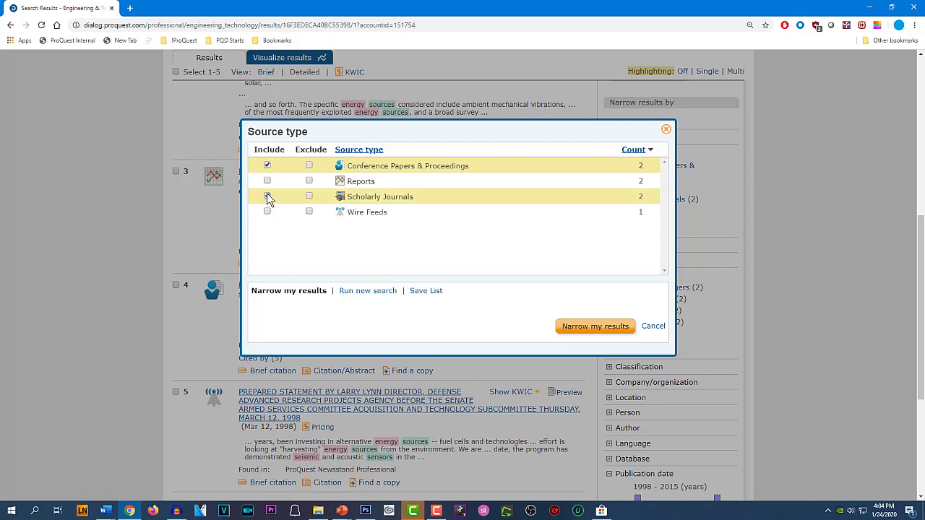
click(561, 327)
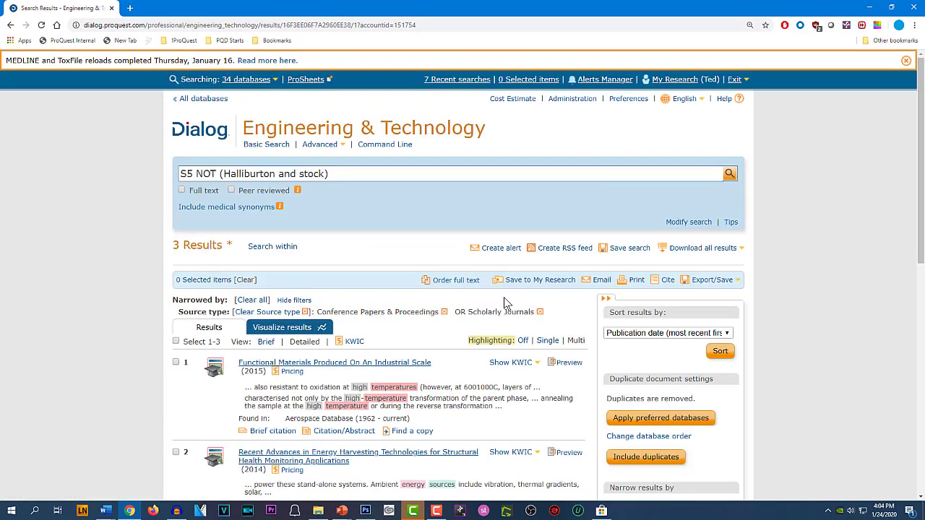
Clear the Source type filter to restore all 5 results, then nudge the Publication date slider.
scroll(504, 297, down, 2)
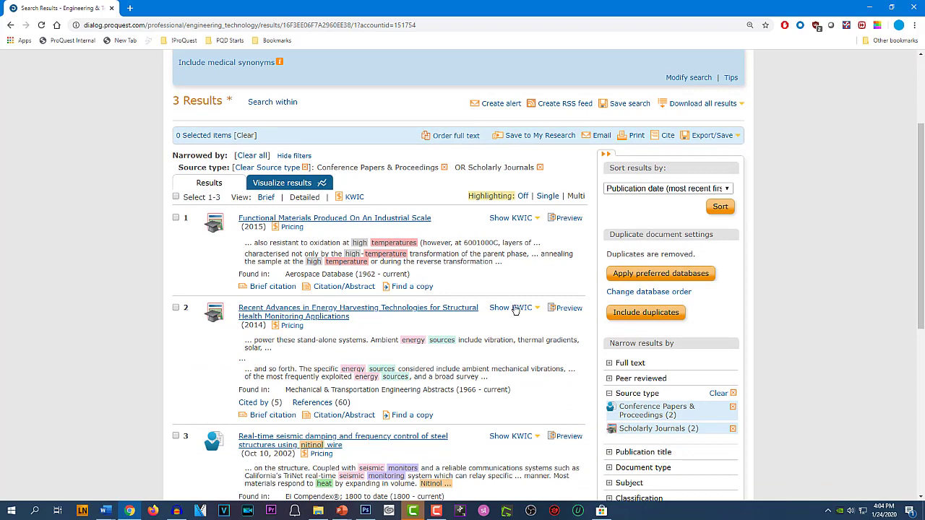
click(732, 394)
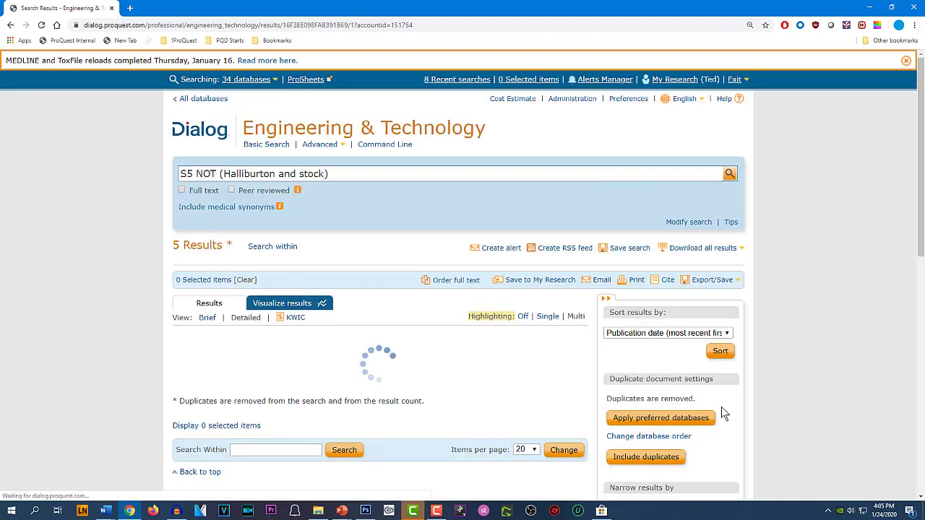
scroll(413, 264, down, 2)
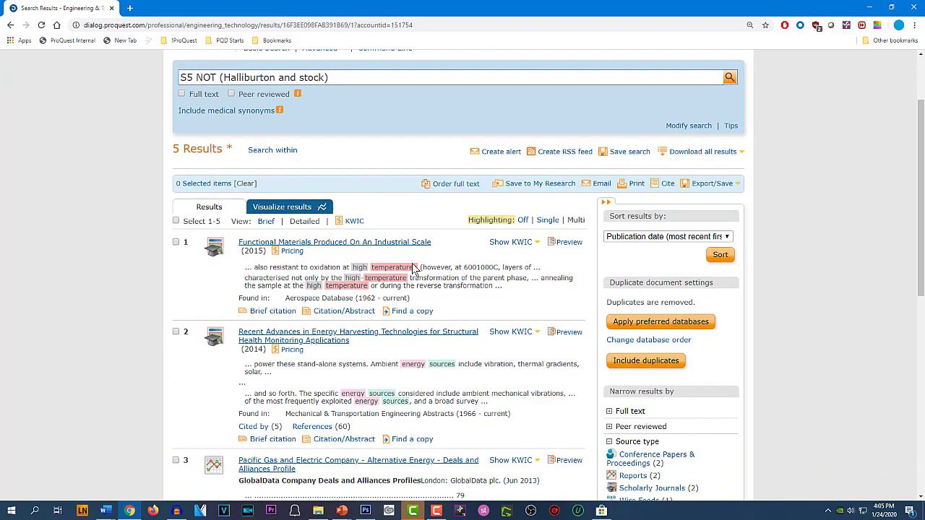
scroll(413, 267, down, 1)
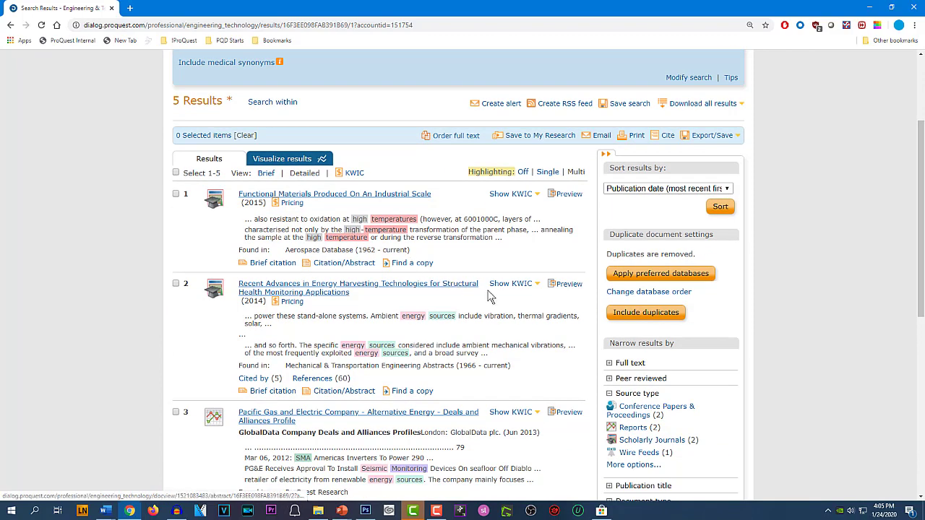
scroll(489, 293, down, 3)
scroll(490, 298, down, 1)
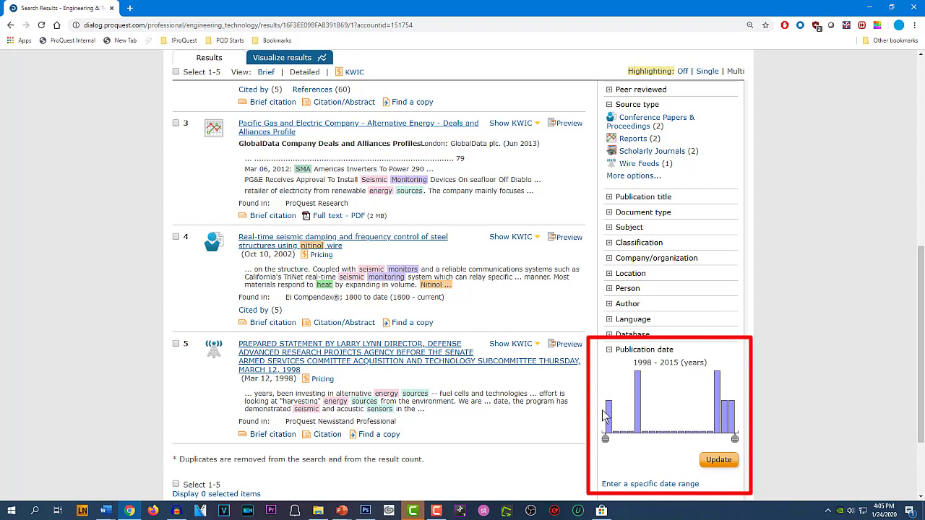
mouse_move(606, 438)
mouse_down()
mouse_move(663, 453)
mouse_move(606, 444)
mouse_up()
Set a specific publication date range starting 2010, leaving 3 results from 2010–2015.
scroll(611, 442, down, 3)
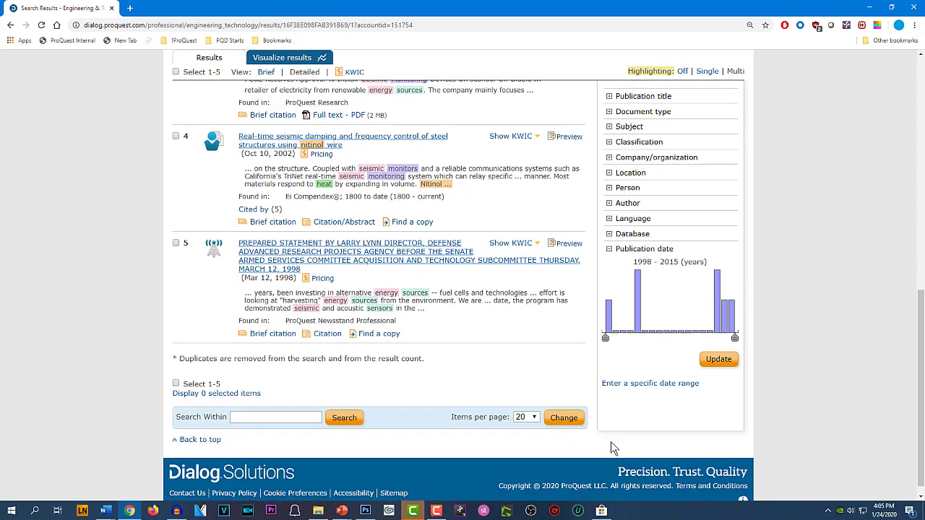
click(626, 371)
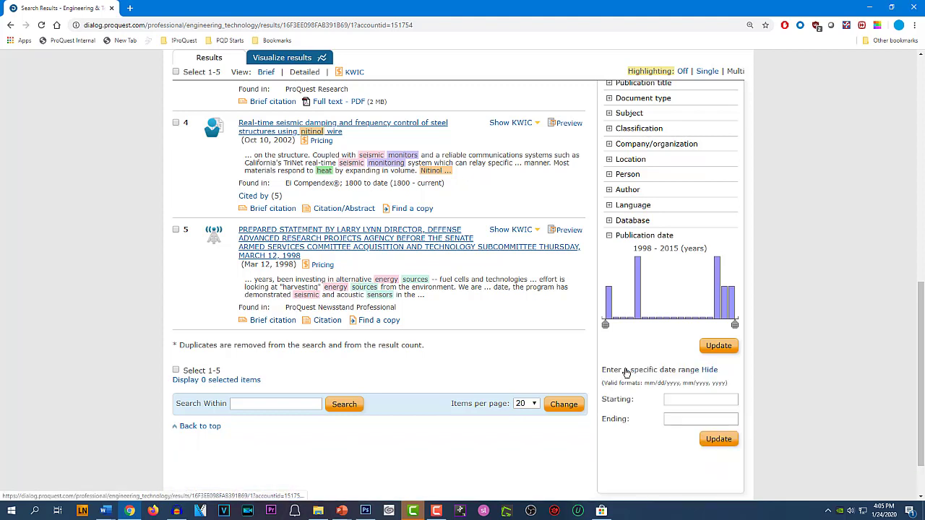
click(667, 401)
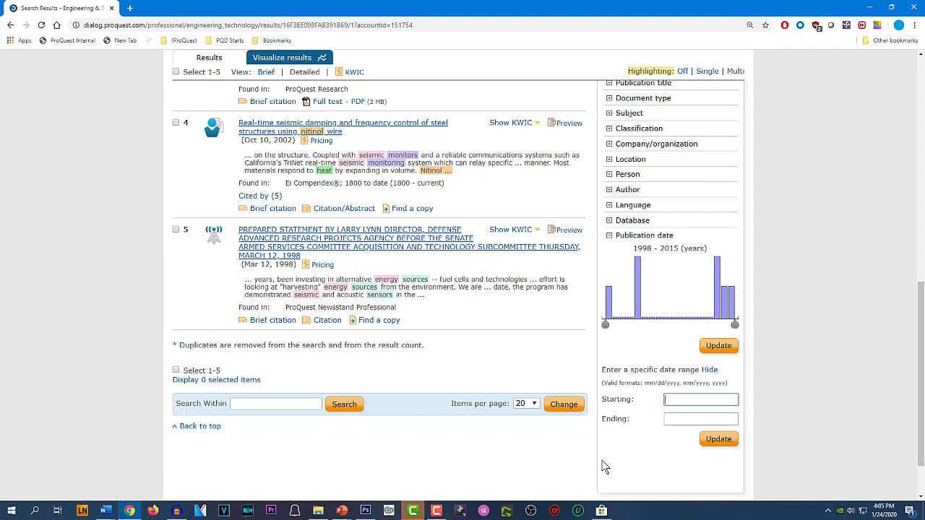
text(2010)
key(Tab)
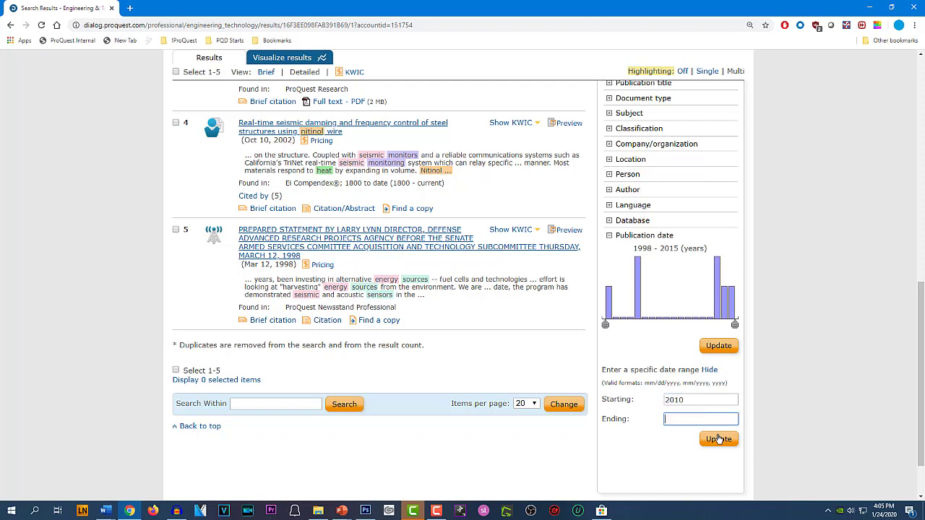
click(719, 439)
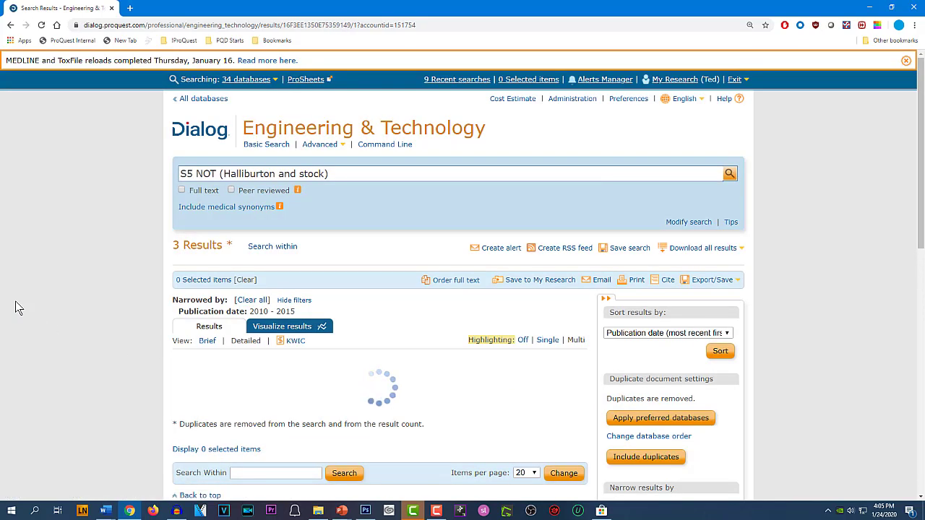
scroll(16, 301, down, 2)
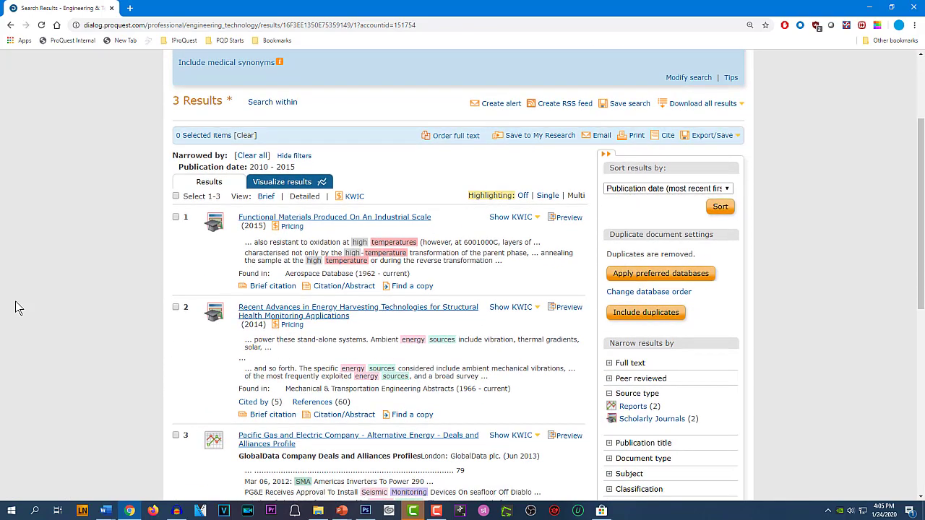
scroll(16, 308, down, 1)
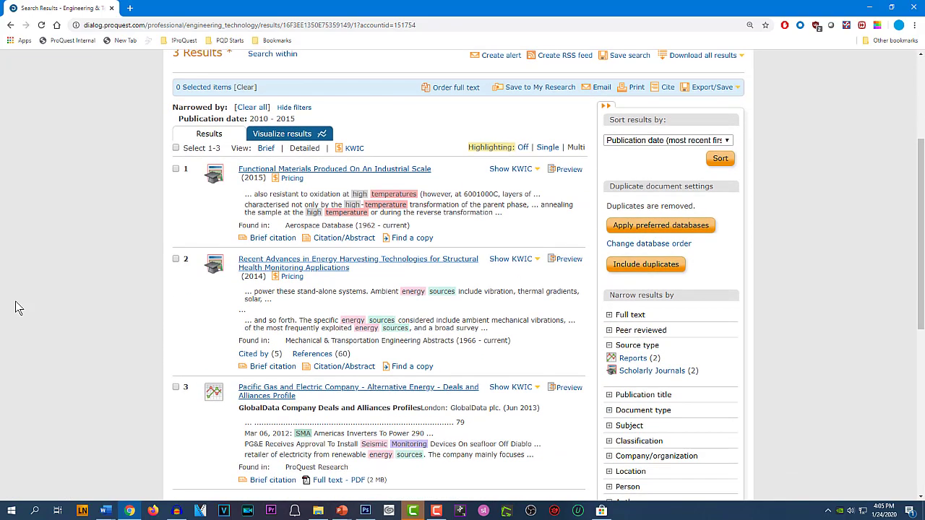
scroll(16, 301, up, 1)
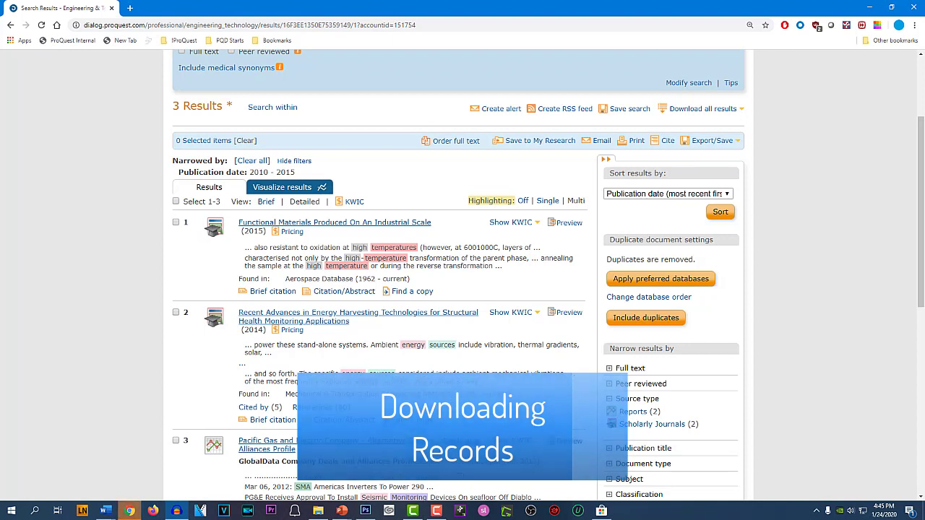
Mark the 2015 functional materials paper and the 2014 energy harvesting review.
click(705, 110)
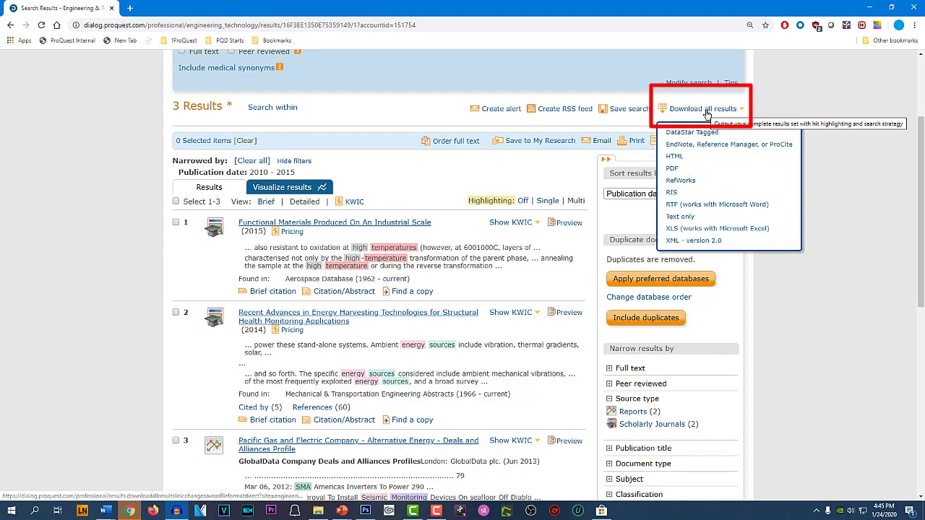
click(175, 223)
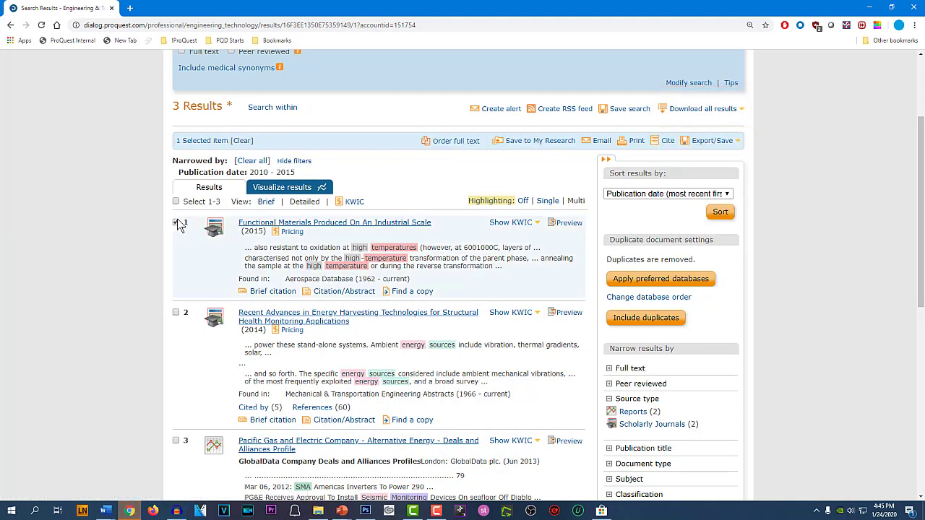
click(176, 313)
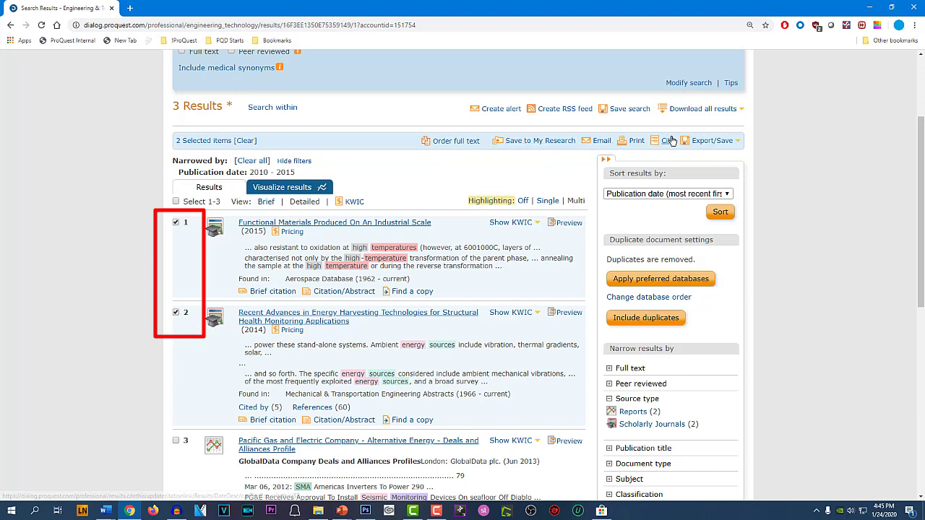
Export the two marked records to PDF with Citation / Abstract (full indexing, abstract) content.
click(710, 141)
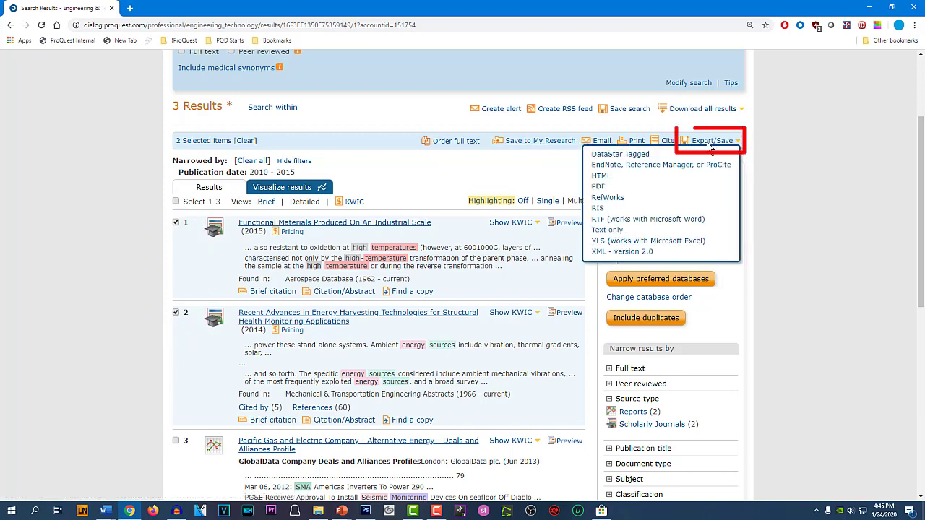
click(598, 186)
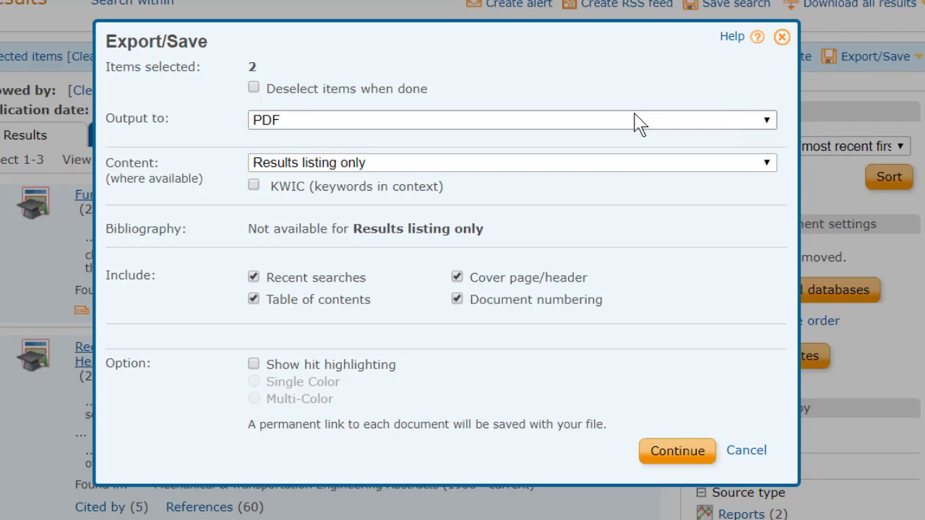
click(594, 122)
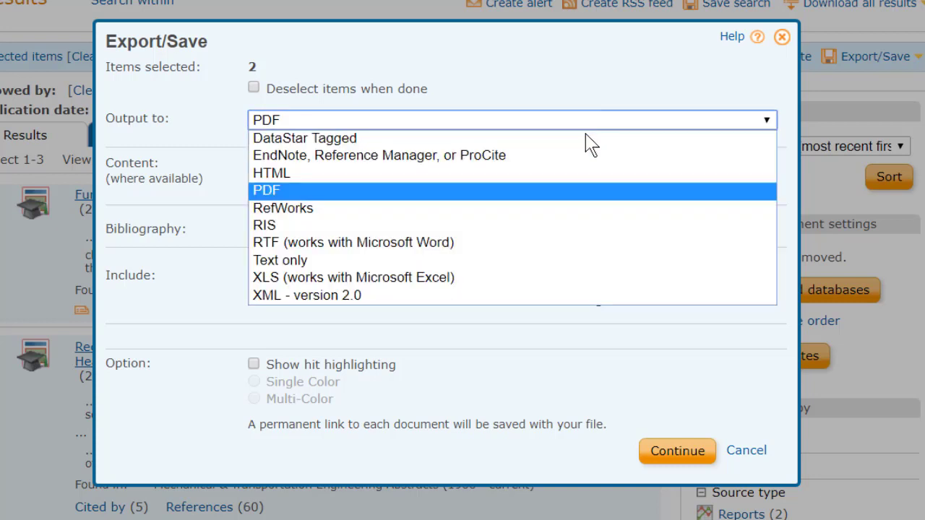
click(513, 120)
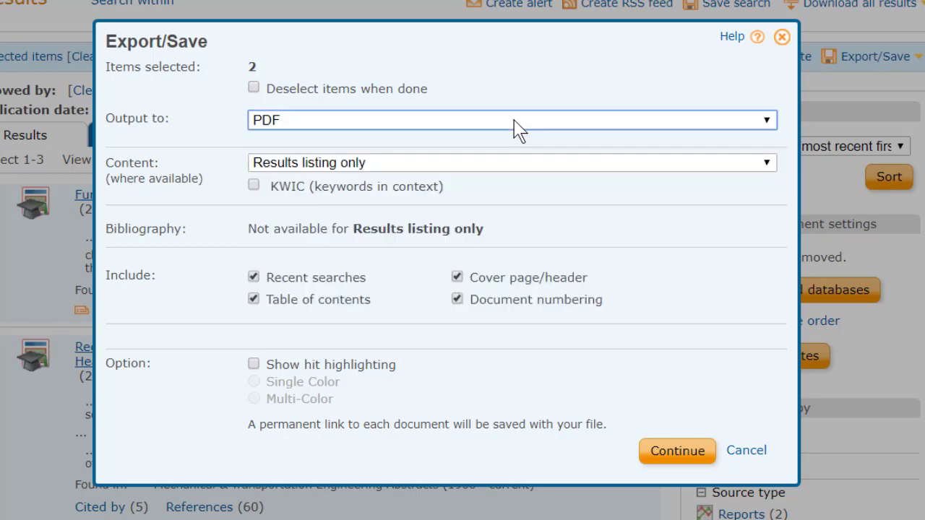
click(481, 166)
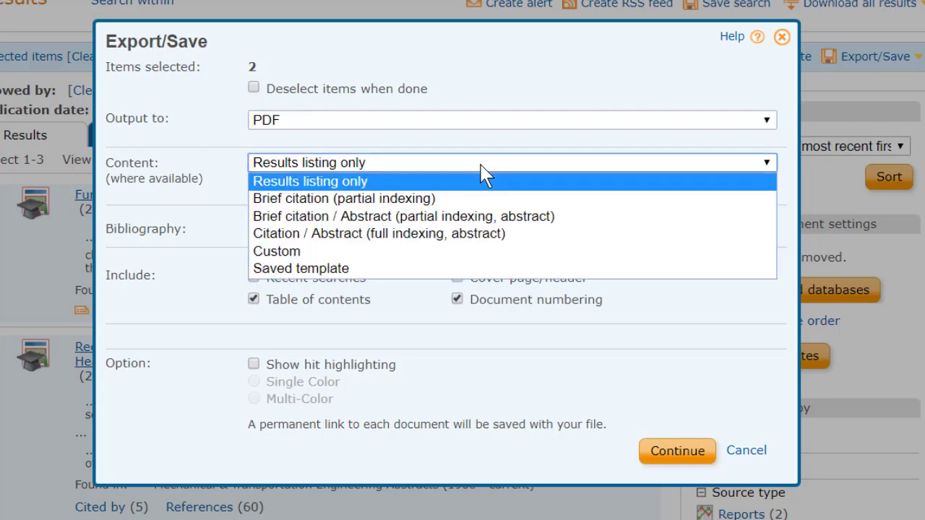
click(436, 235)
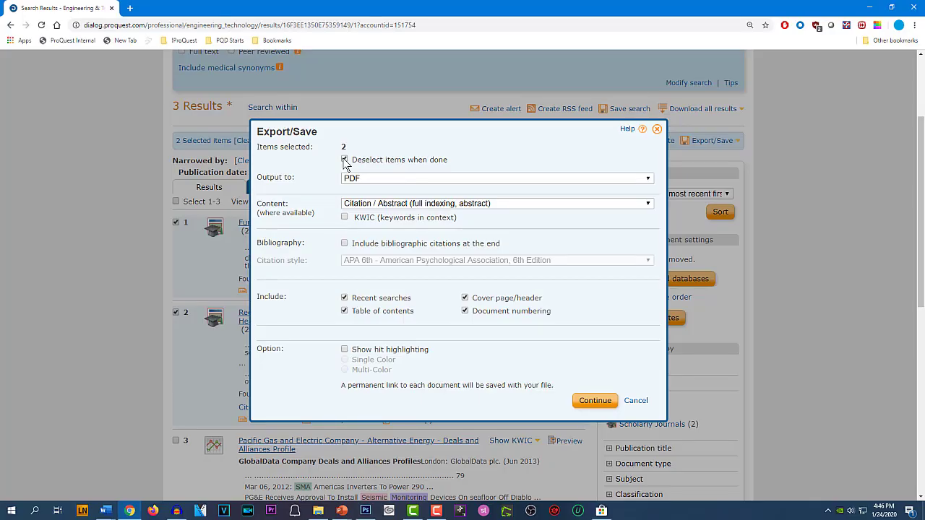
click(590, 401)
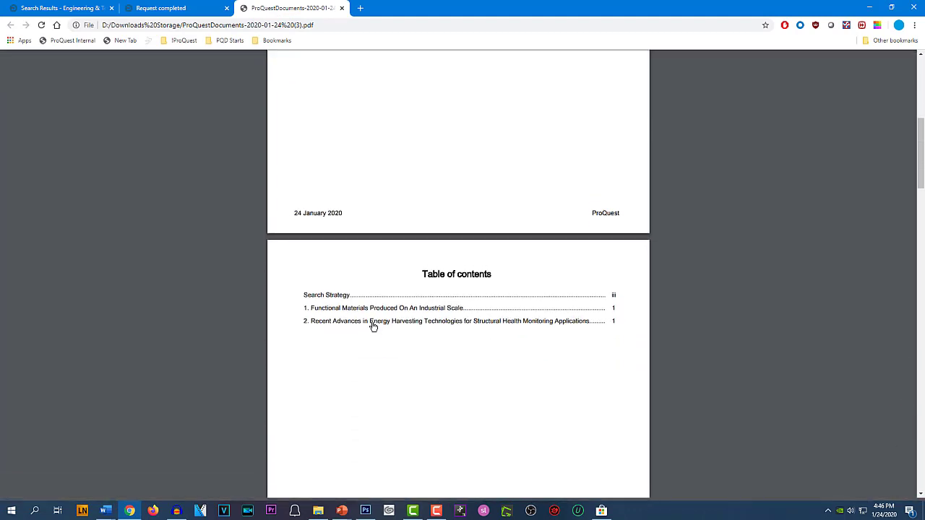
Jump to the second contents entry in the PDF, then scroll up to the S1–S9 Search Strategy table.
click(373, 325)
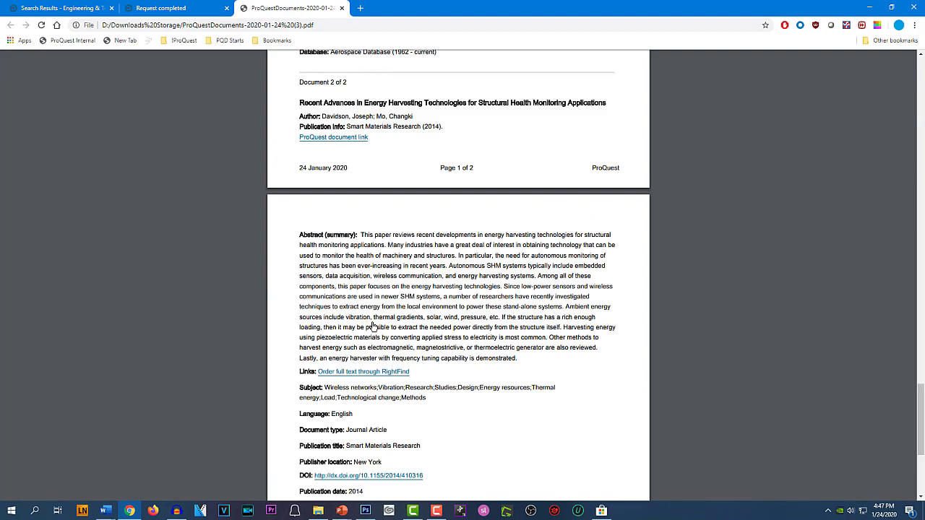
scroll(373, 326, up, 15)
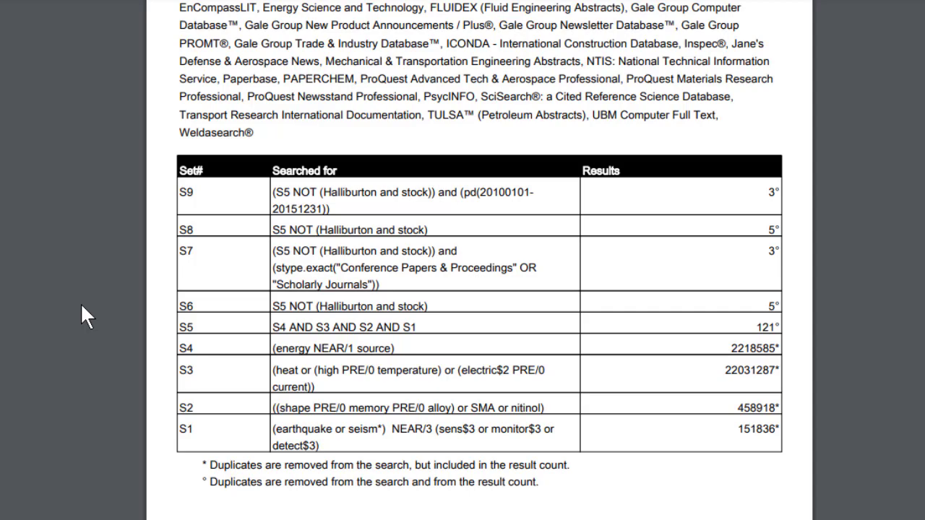
scroll(80, 303, up, 5)
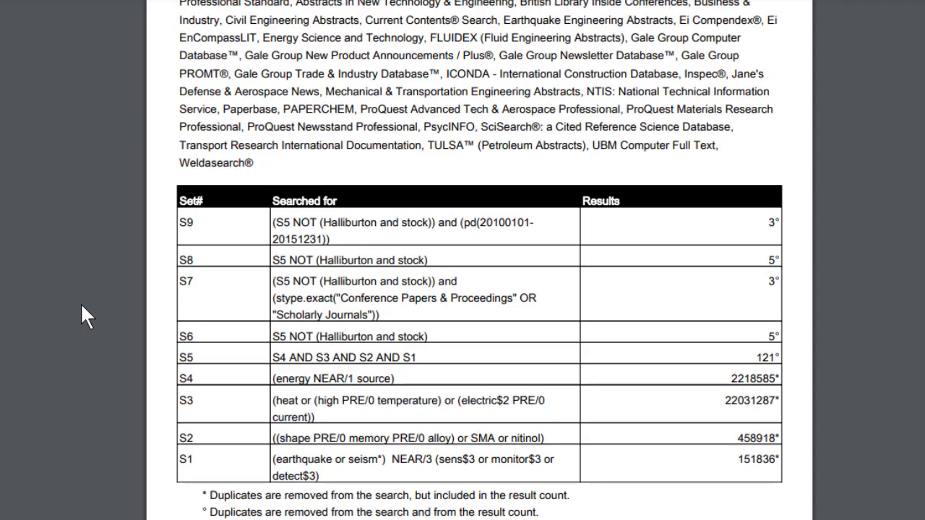